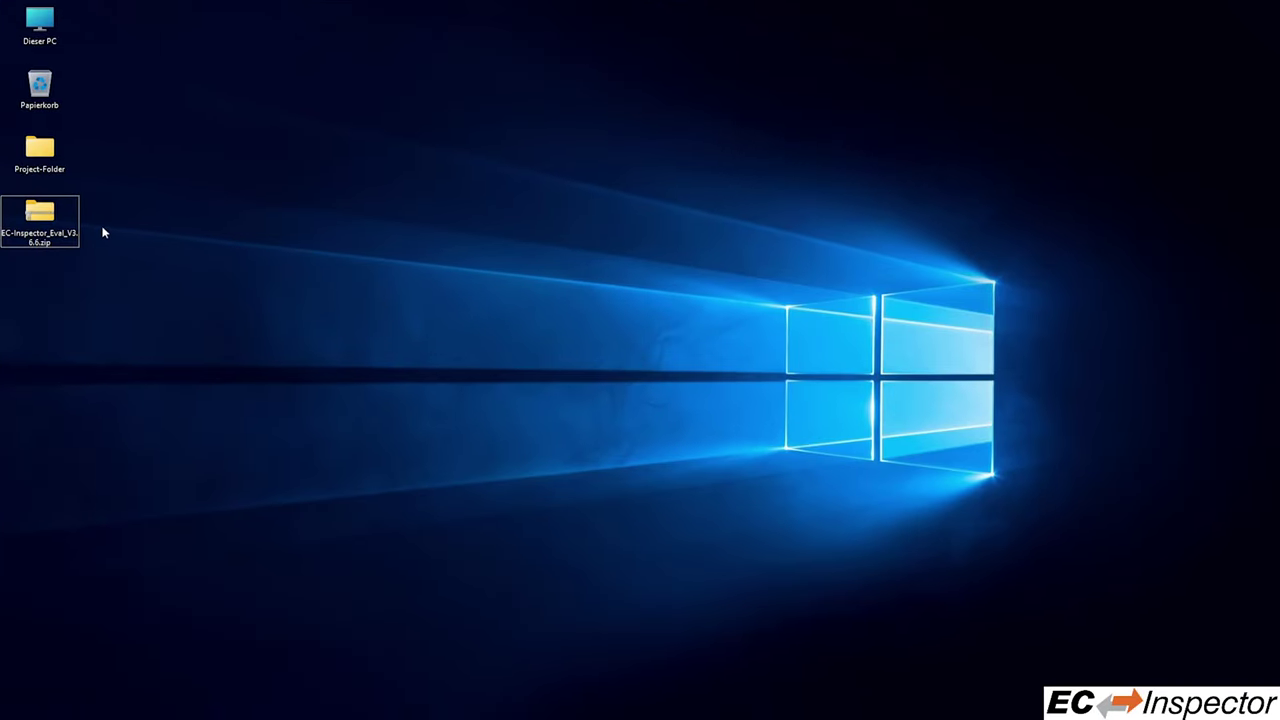
- Install EC-Inspector from EcInspectorSetup.msi in the EC-Inspector_Eval_V3.6.6.zip archive, accepting the license agreement
{"action": "double_click", "coordinate": [40, 215]}
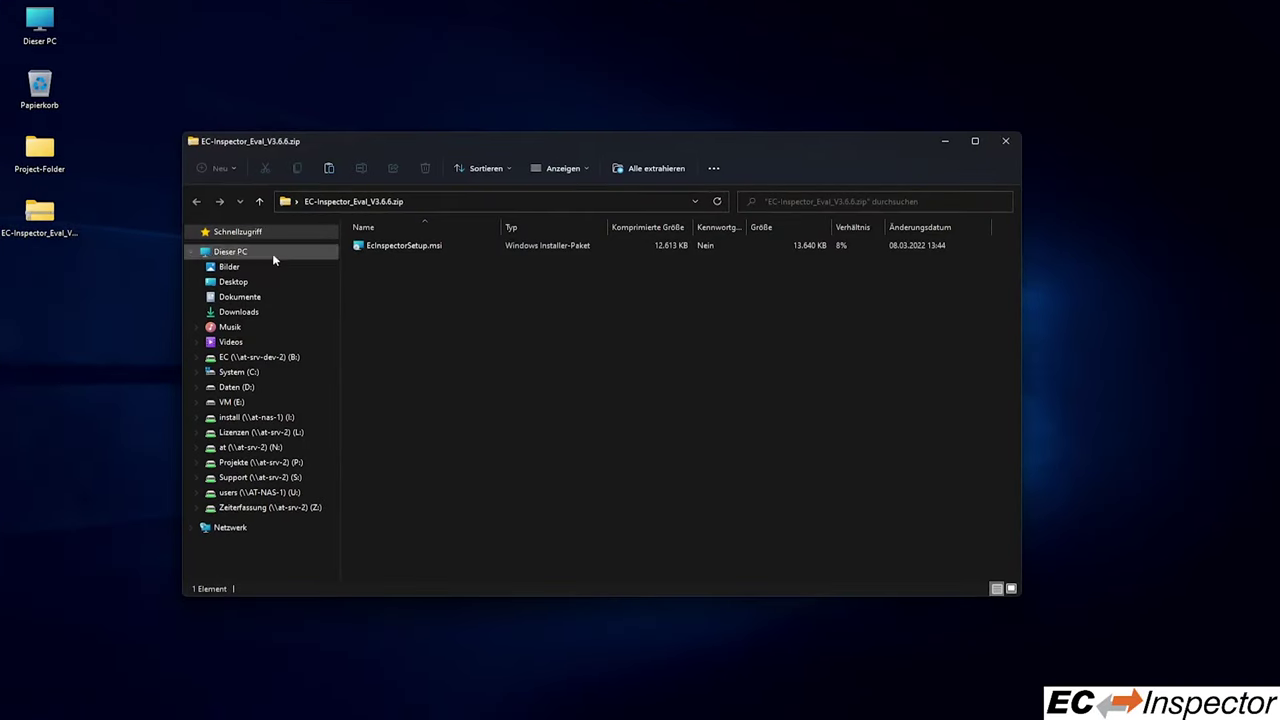
{"action": "double_click", "coordinate": [415, 248]}
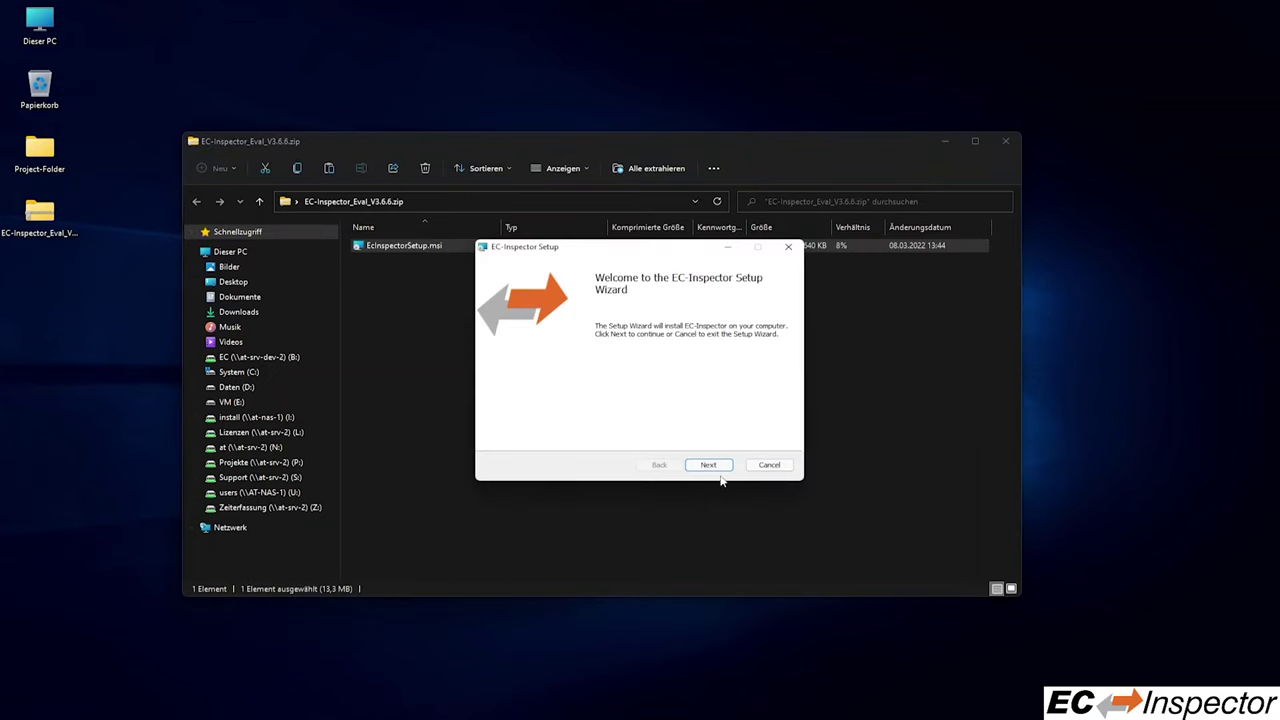
{"action": "left_click", "coordinate": [708, 465]}
{"action": "left_click", "coordinate": [596, 437]}
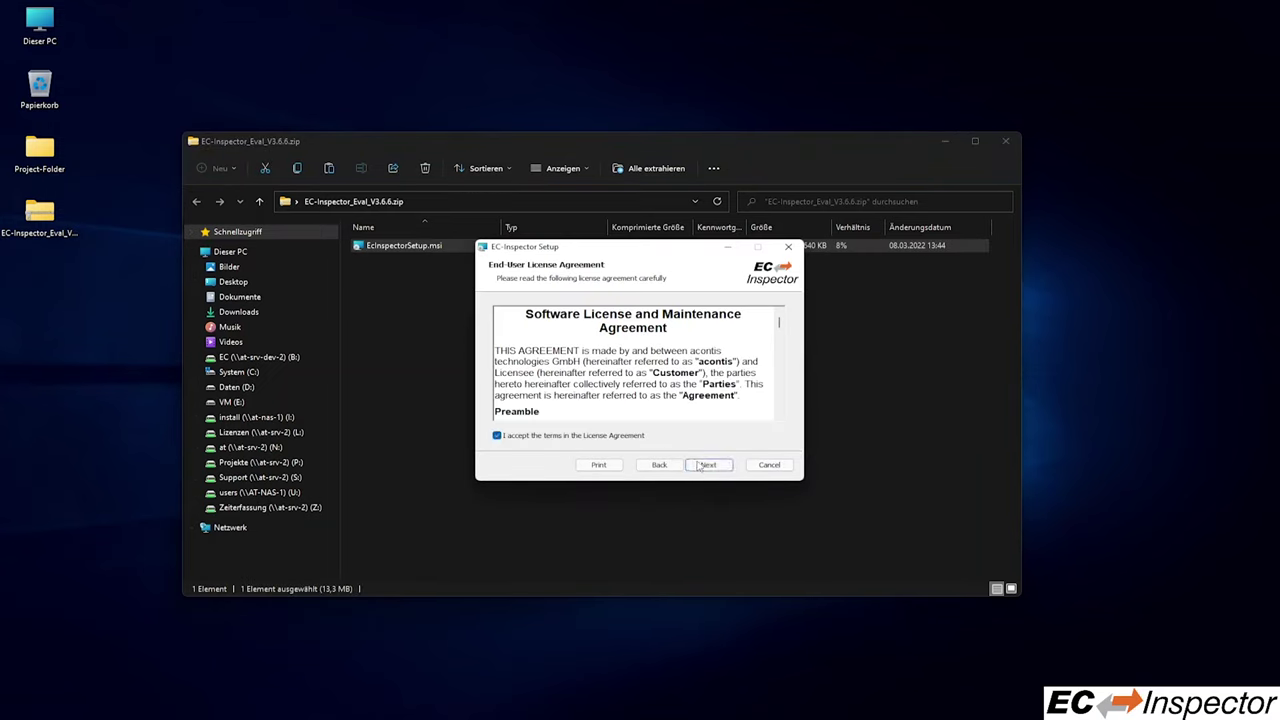
{"action": "left_click", "coordinate": [700, 466]}
{"action": "left_click", "coordinate": [709, 465]}
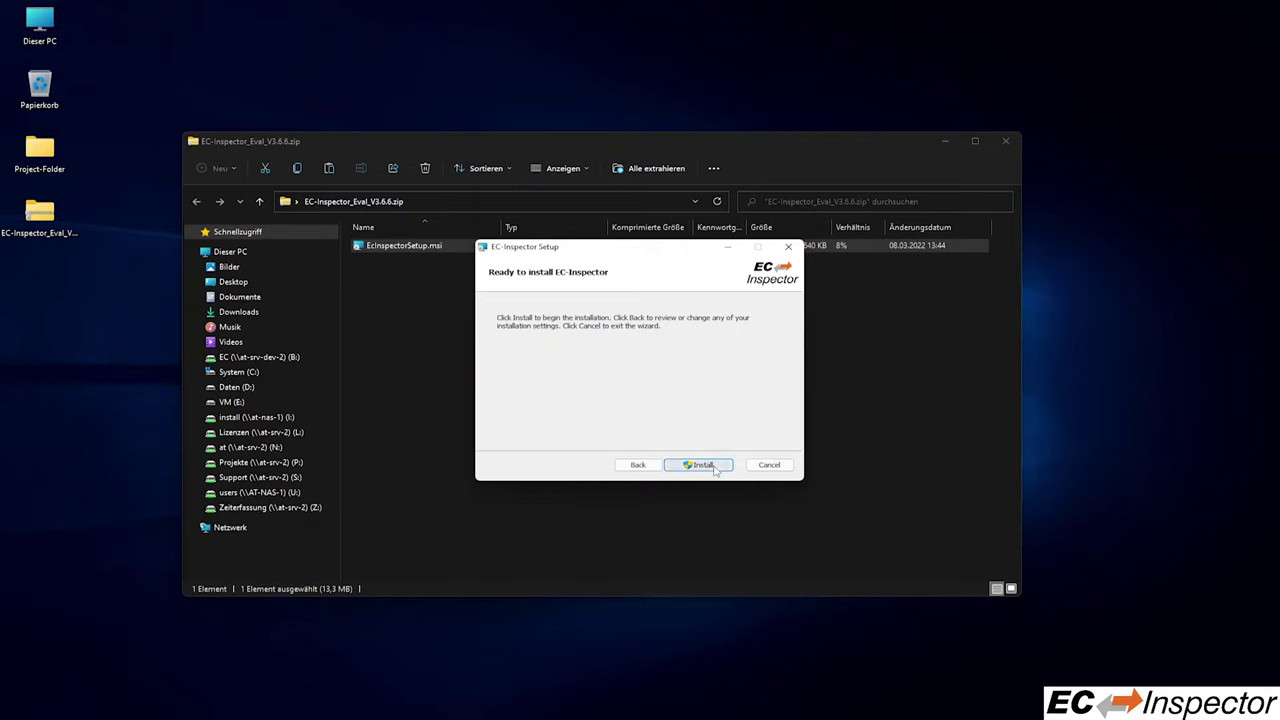
{"action": "left_click", "coordinate": [713, 465]}
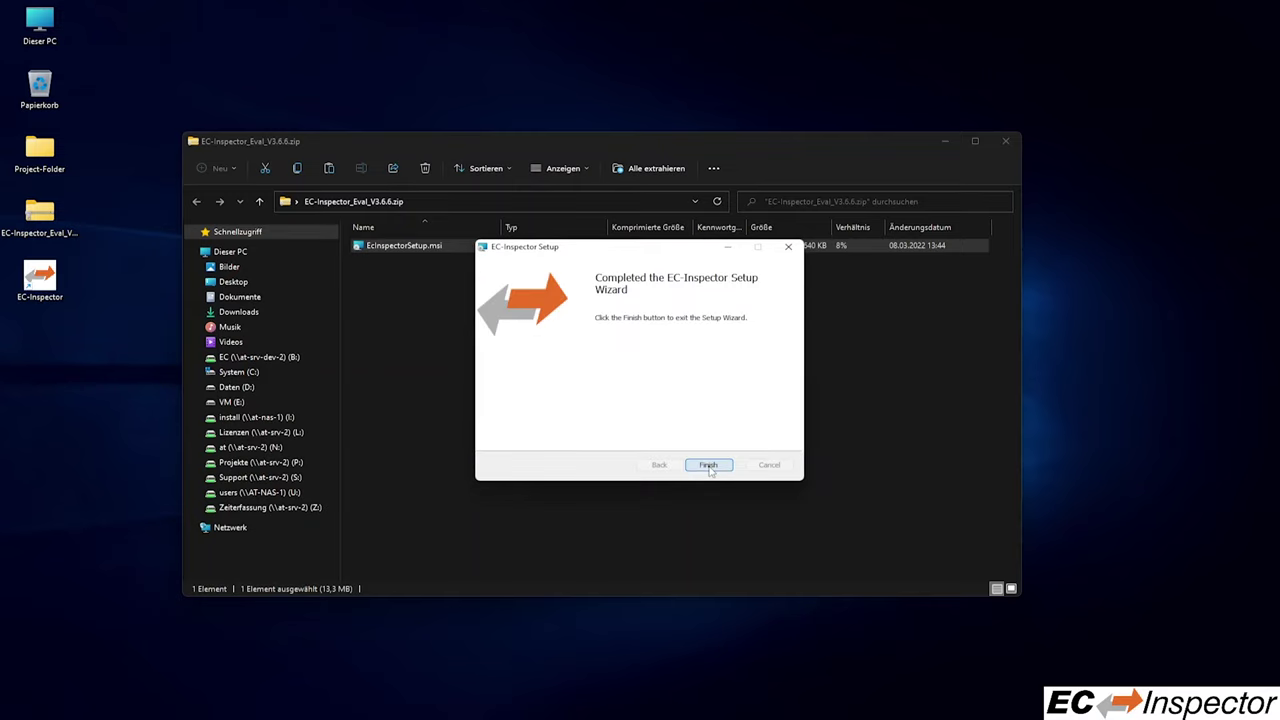
{"action": "left_click", "coordinate": [709, 465]}
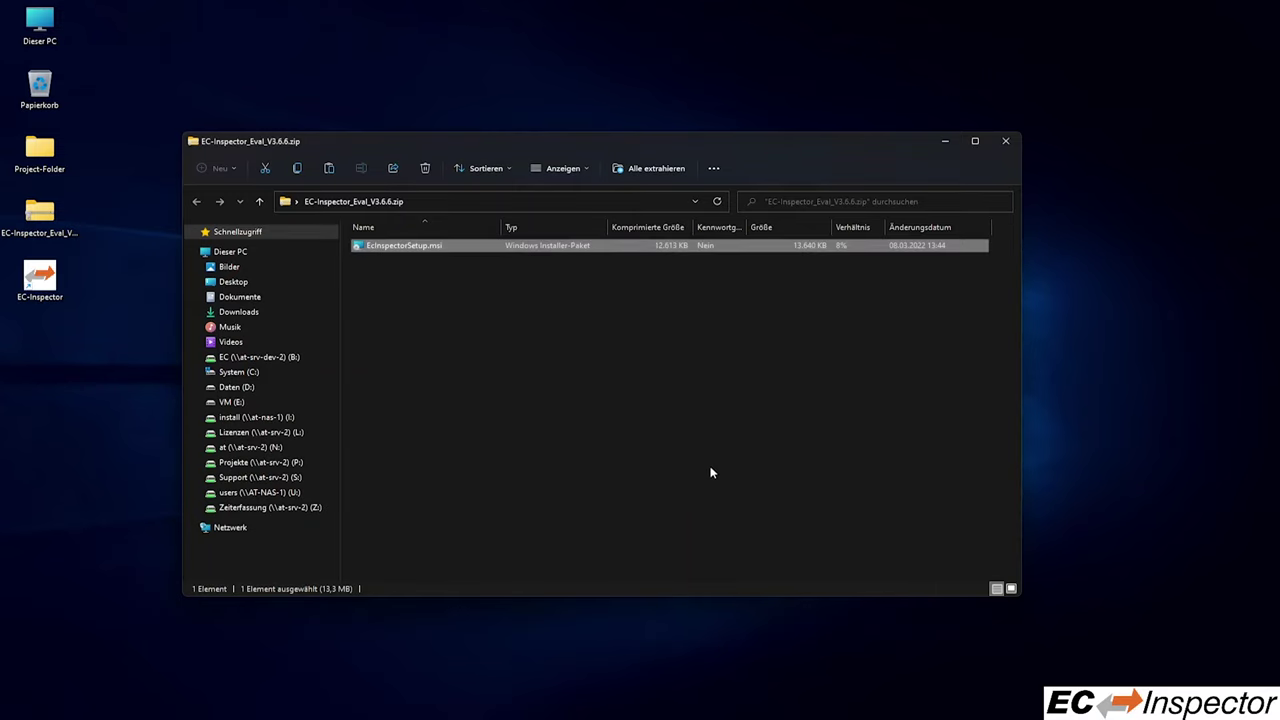
- Close the archive window, launch EC-Inspector and dismiss its evaluation notice
{"action": "left_click", "coordinate": [625, 403]}
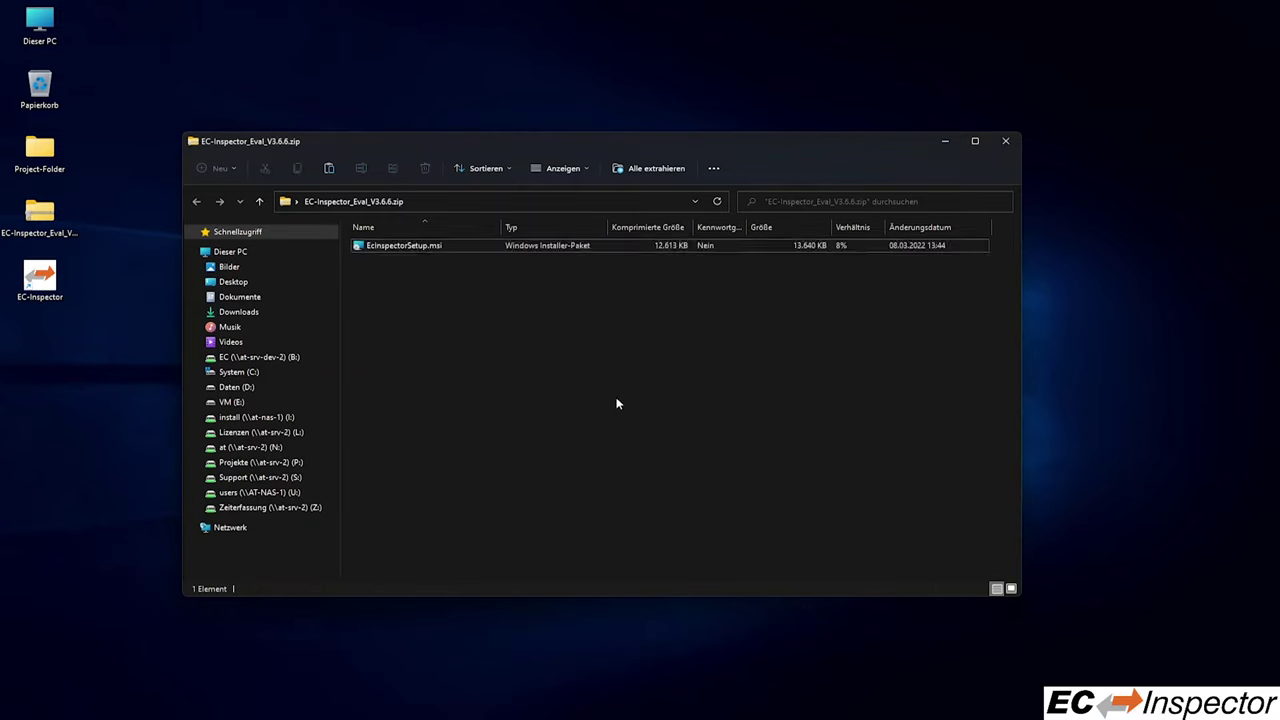
{"action": "left_click", "coordinate": [1006, 142]}
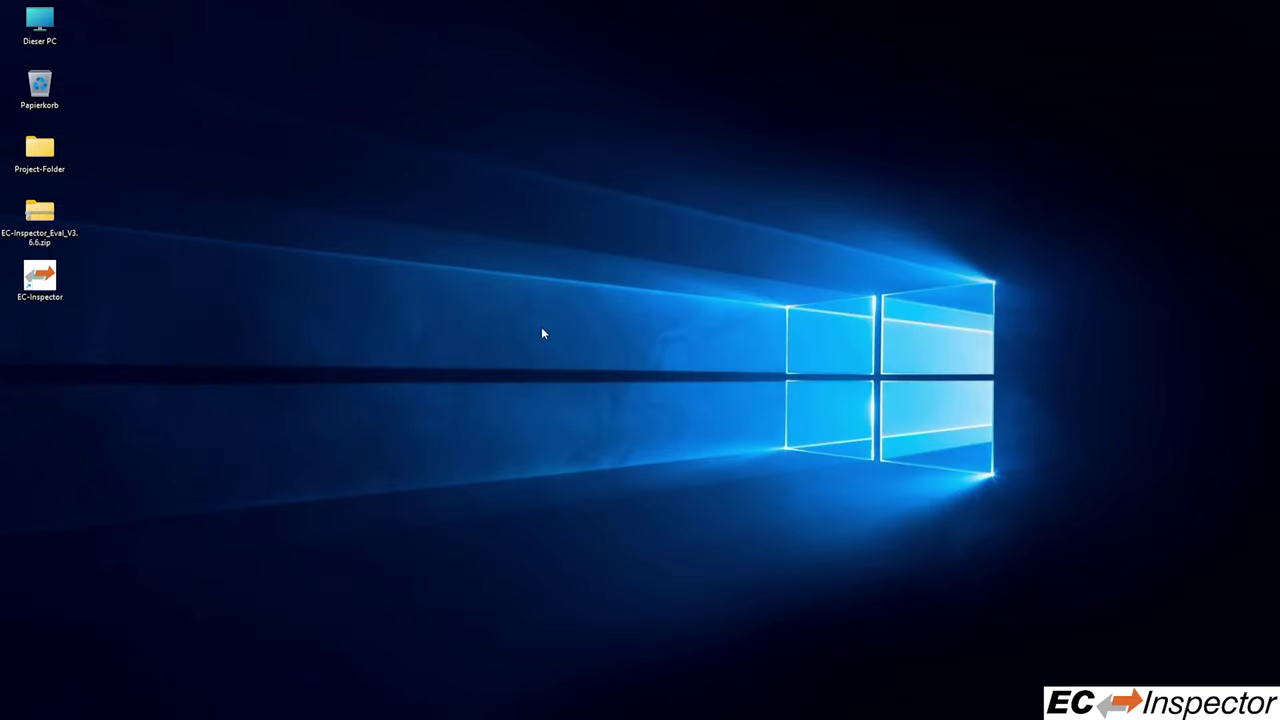
{"action": "double_click", "coordinate": [45, 283]}
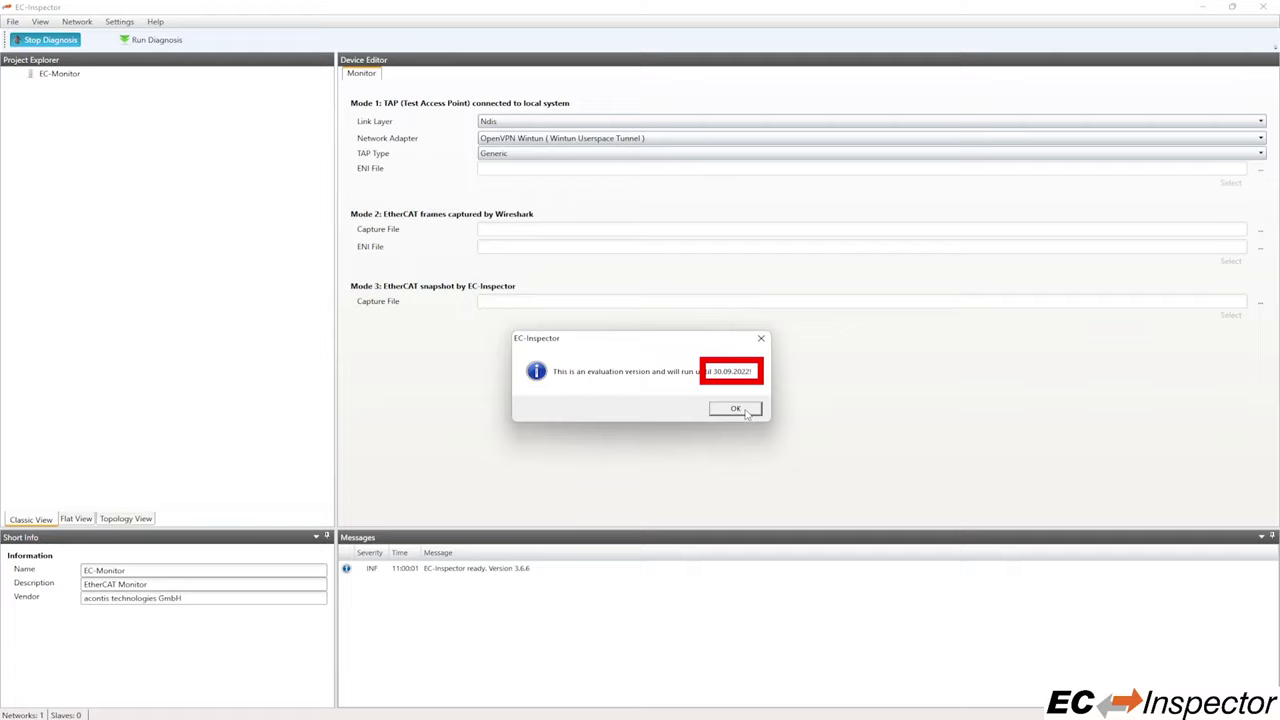
{"action": "left_click", "coordinate": [744, 411]}
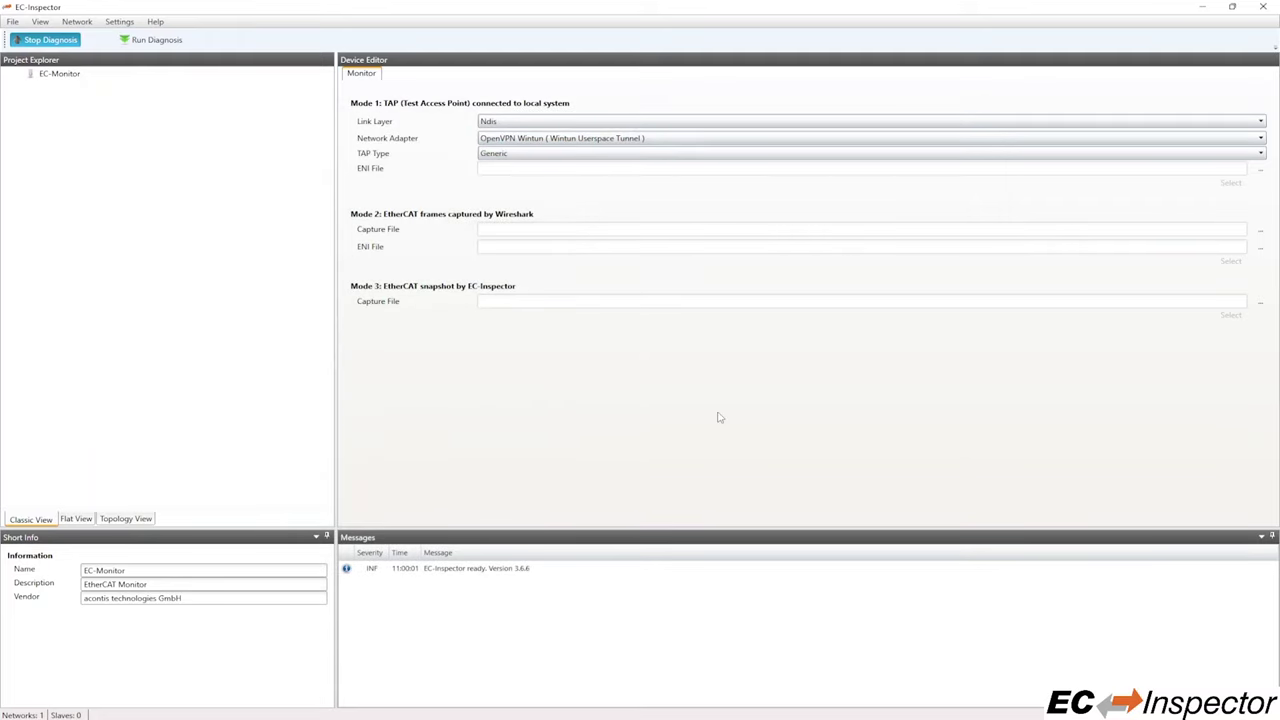
- Configure Mode 1 with link layer Ndis, network adapter EtherCAT (Realtek PCIe GbE Family Controller #2) and TAP type Auto
{"action": "left_click", "coordinate": [561, 122]}
{"action": "left_click", "coordinate": [562, 145]}
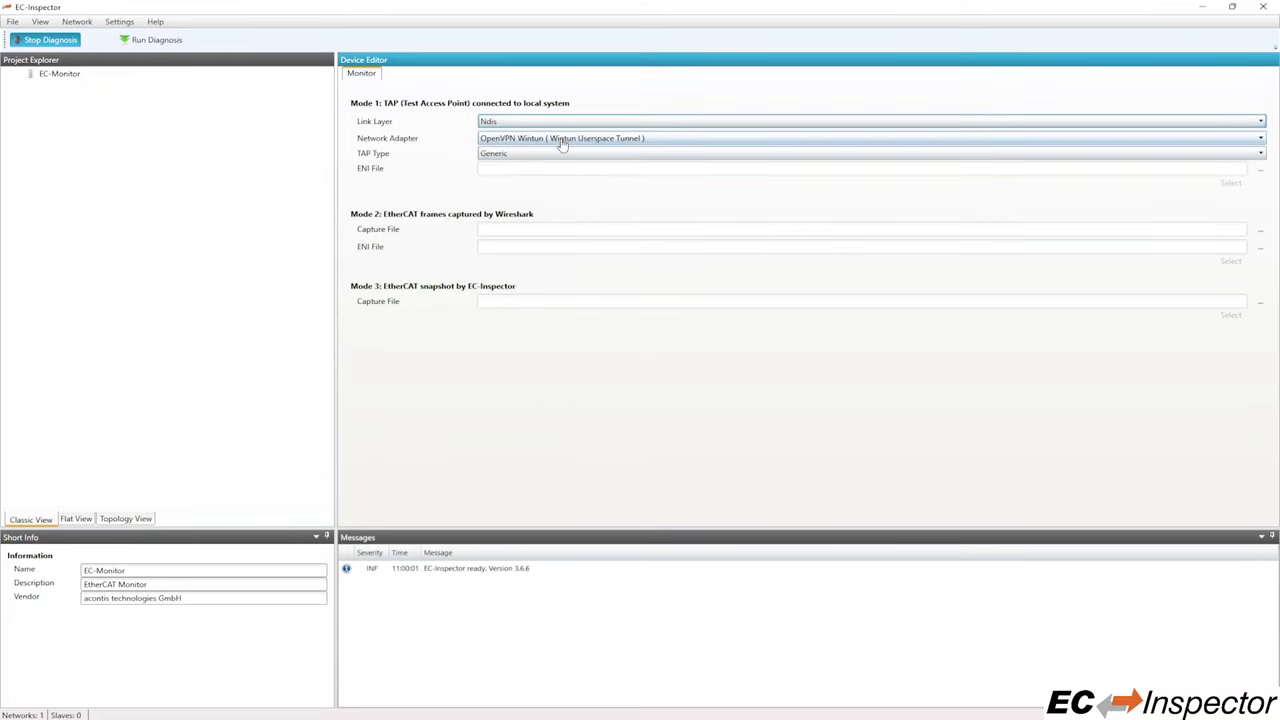
{"action": "left_click", "coordinate": [561, 142]}
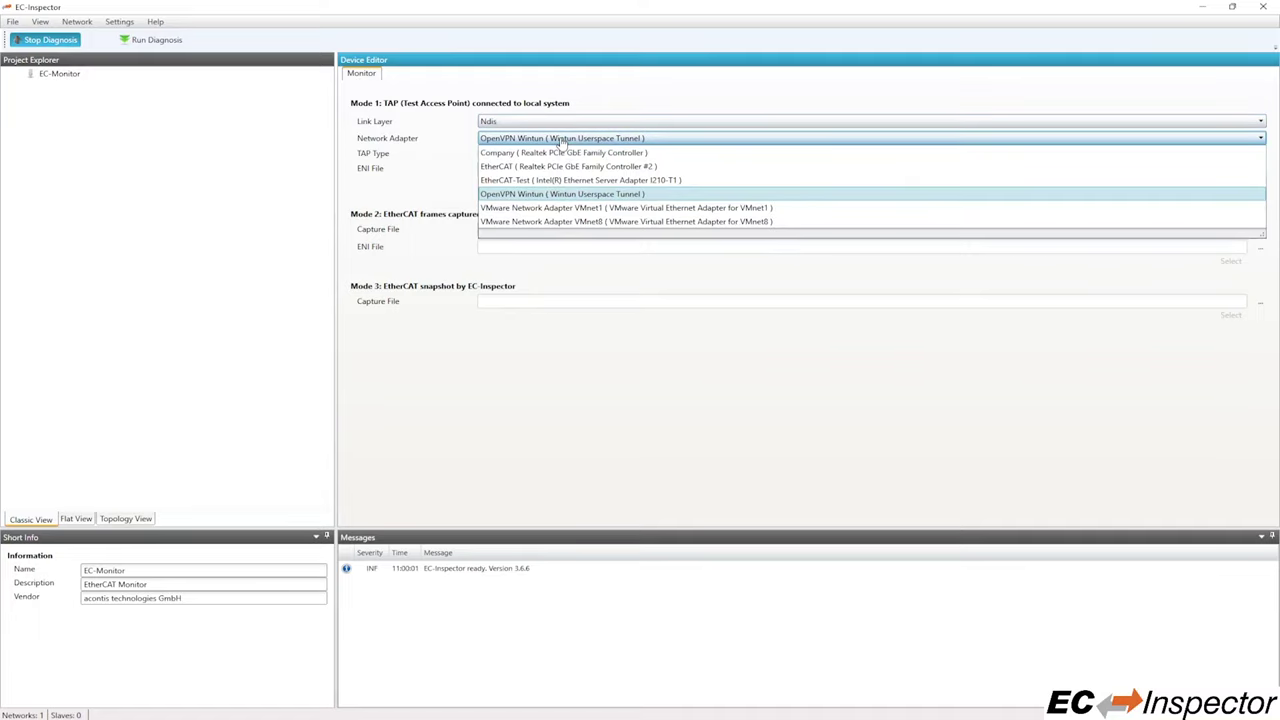
{"action": "left_click", "coordinate": [554, 167]}
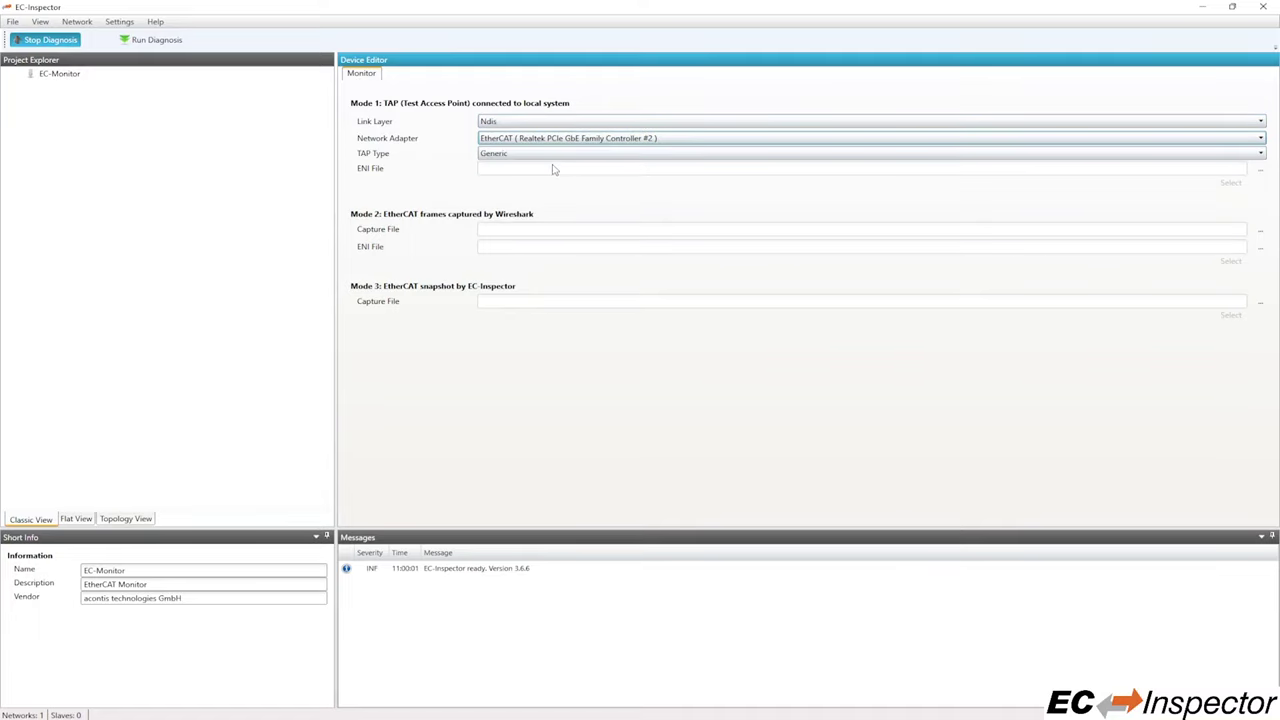
{"action": "left_click", "coordinate": [552, 154]}
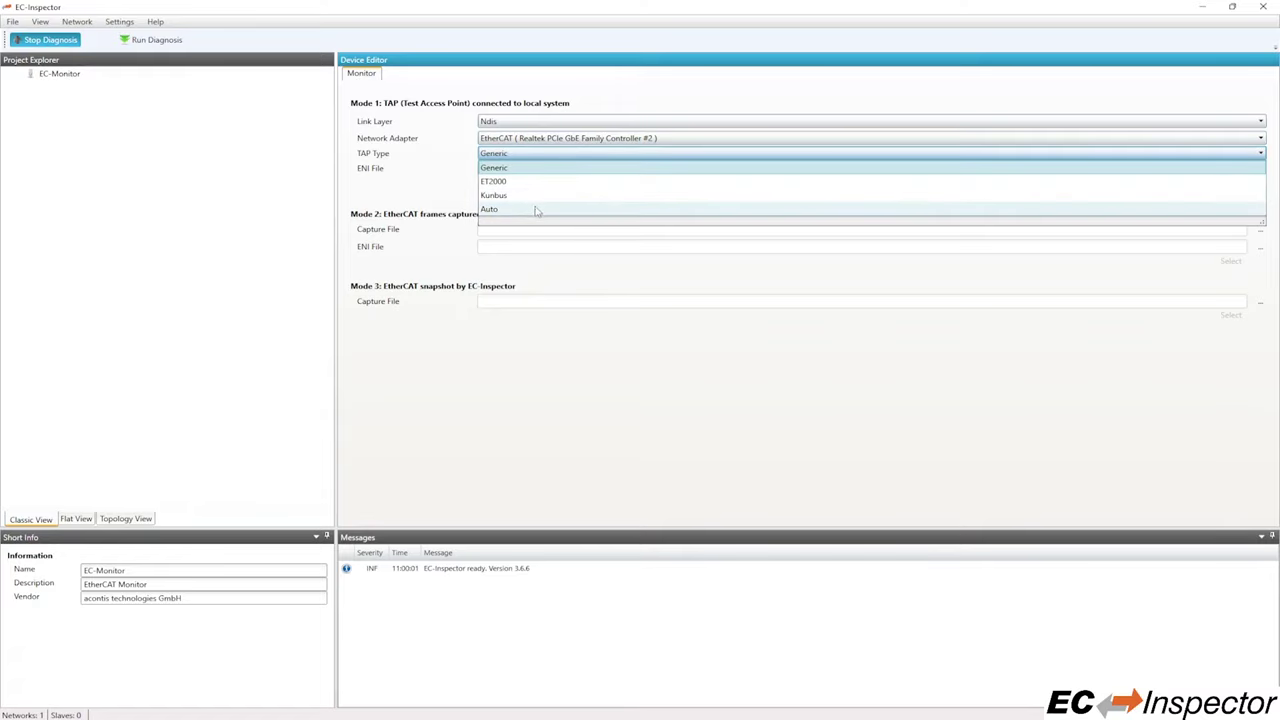
{"action": "left_click", "coordinate": [537, 209]}
- Load eni.xml from Project-Folder as the Mode 1 ENI file and activate that mode
{"action": "left_click", "coordinate": [1260, 170]}
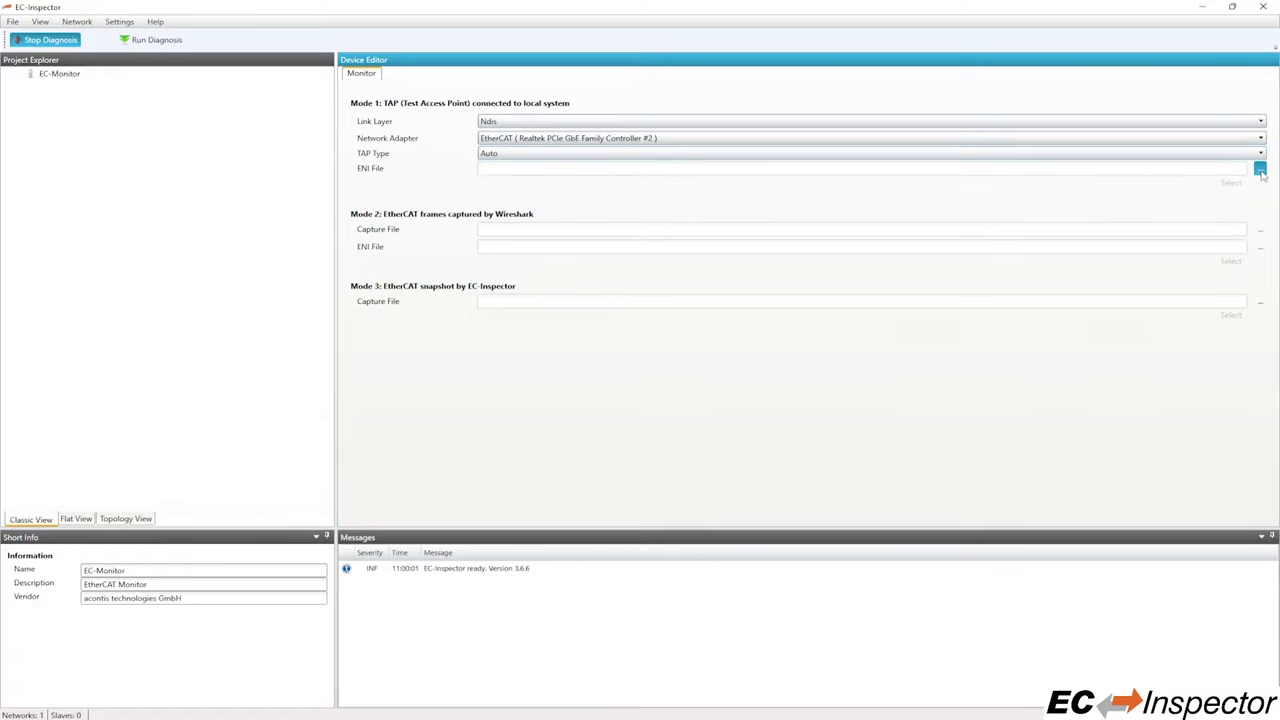
{"action": "left_click", "coordinate": [152, 115]}
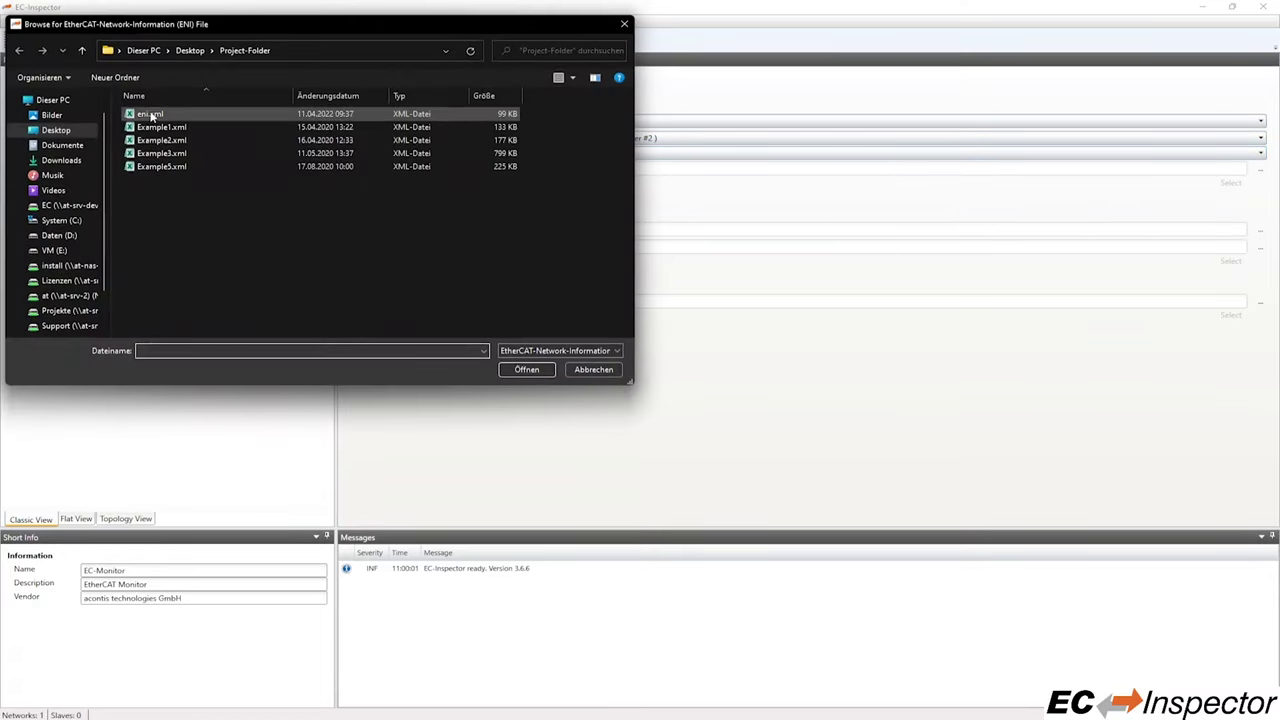
{"action": "double_click", "coordinate": [155, 116]}
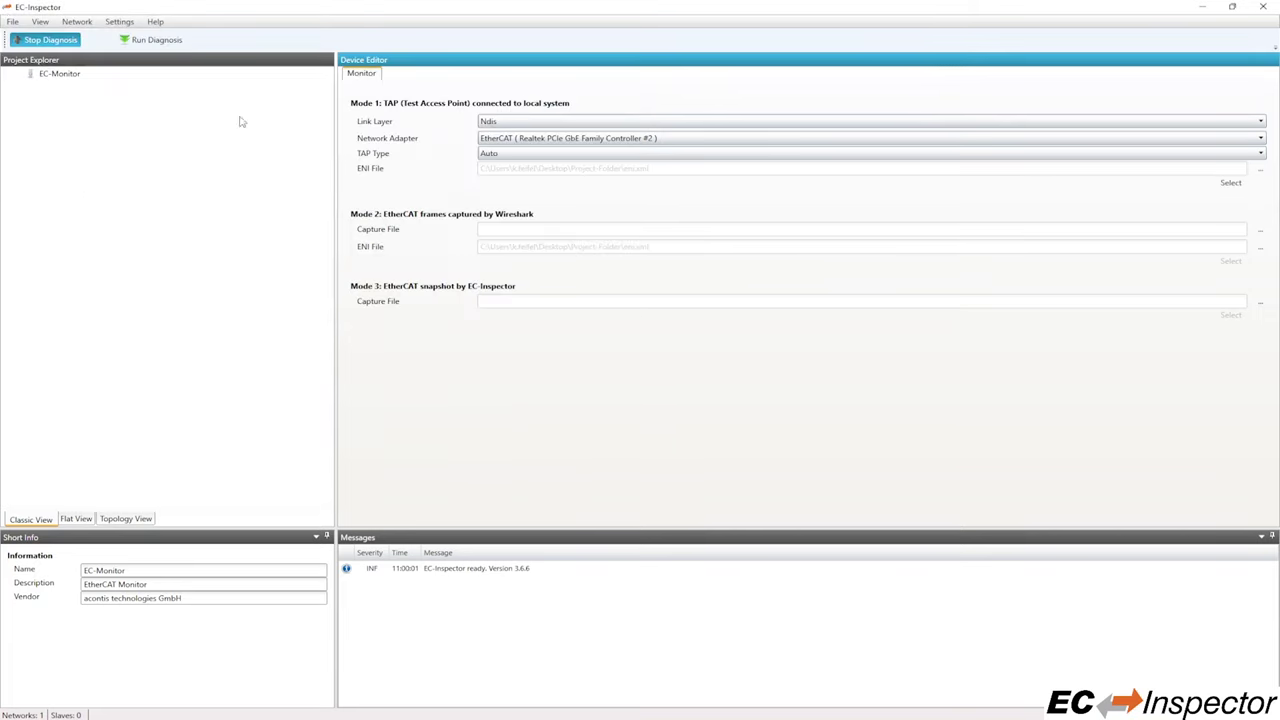
{"action": "left_click", "coordinate": [1231, 184]}
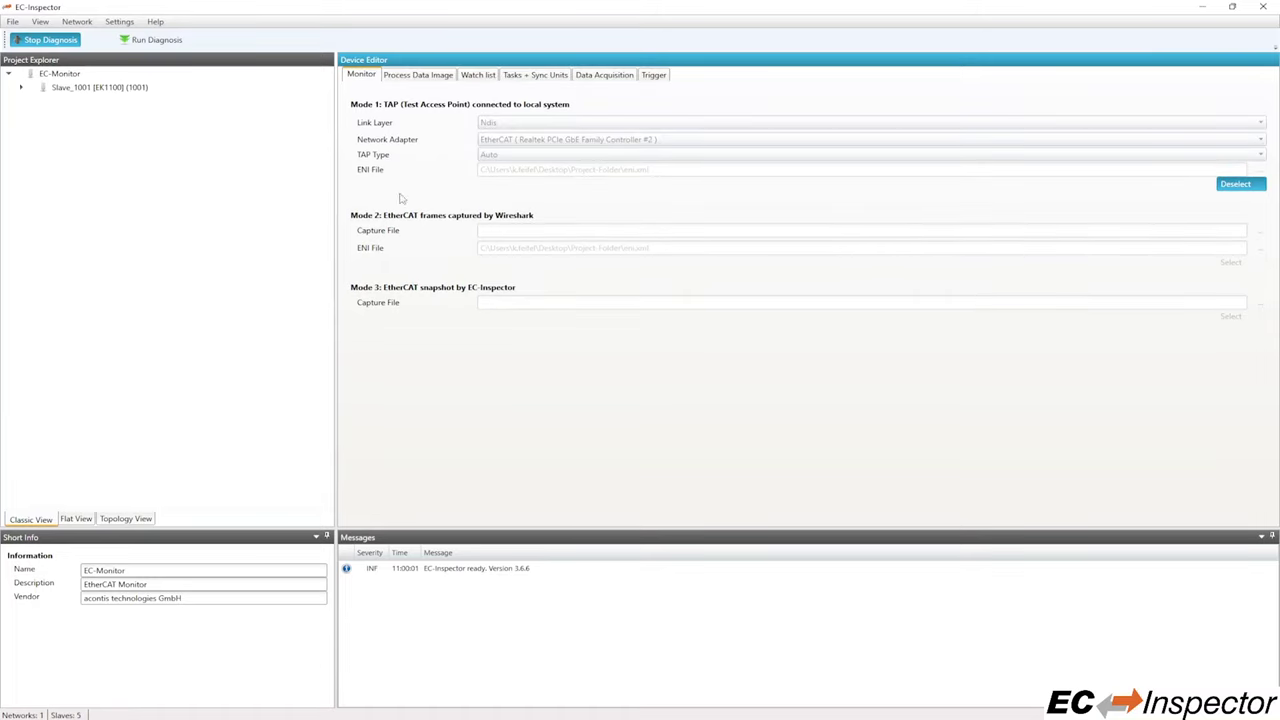
- Expand Slave_1001 in the project tree and review the EC-Monitor process data image variables
{"action": "left_click", "coordinate": [20, 89]}
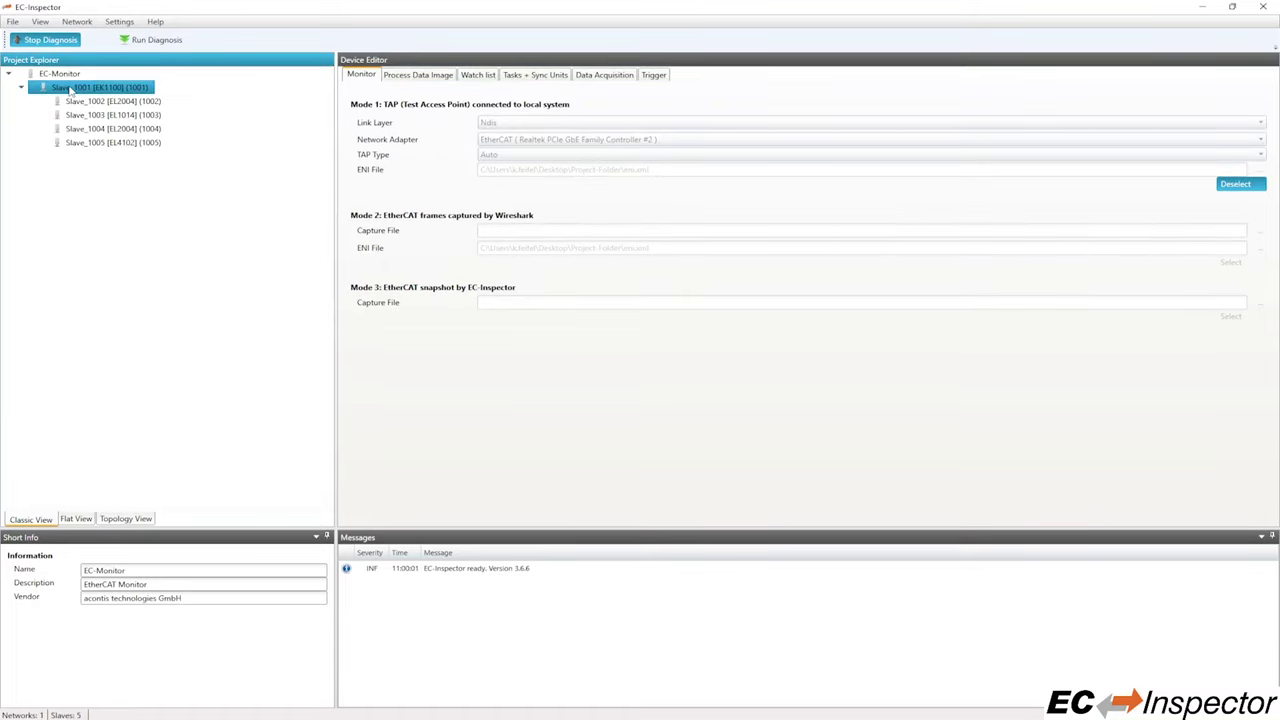
{"action": "left_click", "coordinate": [60, 74]}
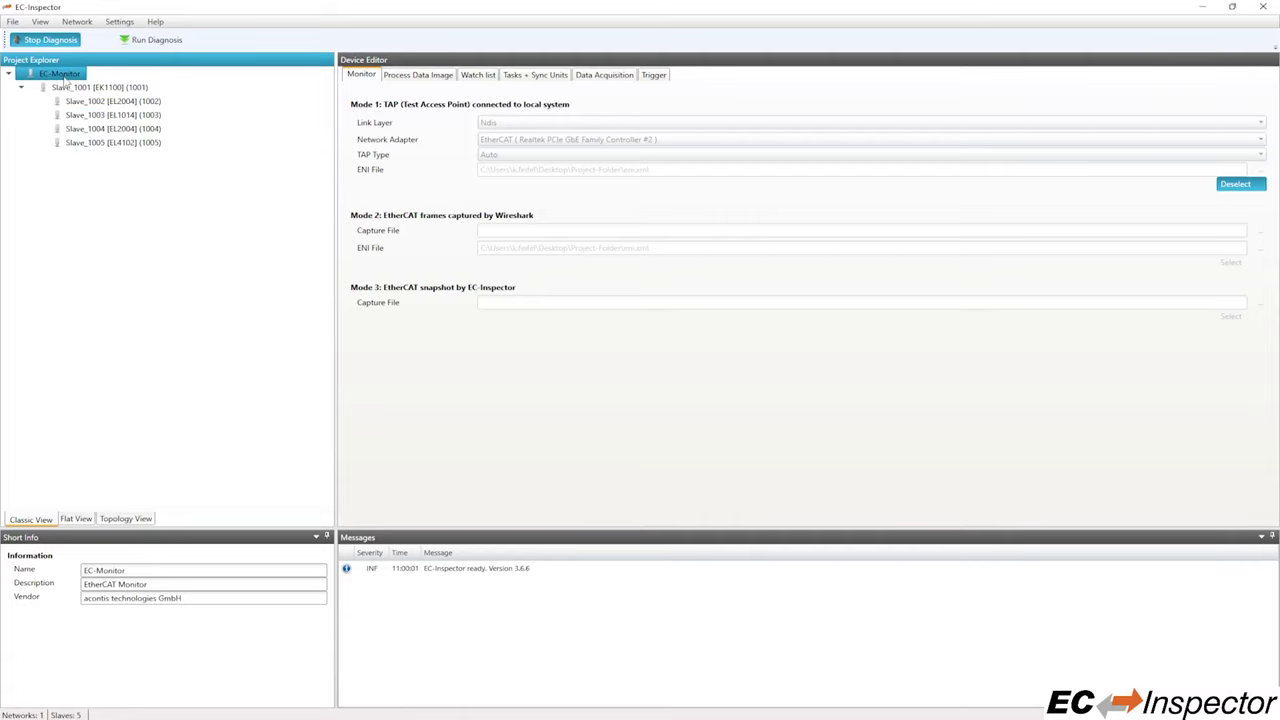
{"action": "left_click", "coordinate": [418, 75]}
{"action": "left_click", "coordinate": [457, 131]}
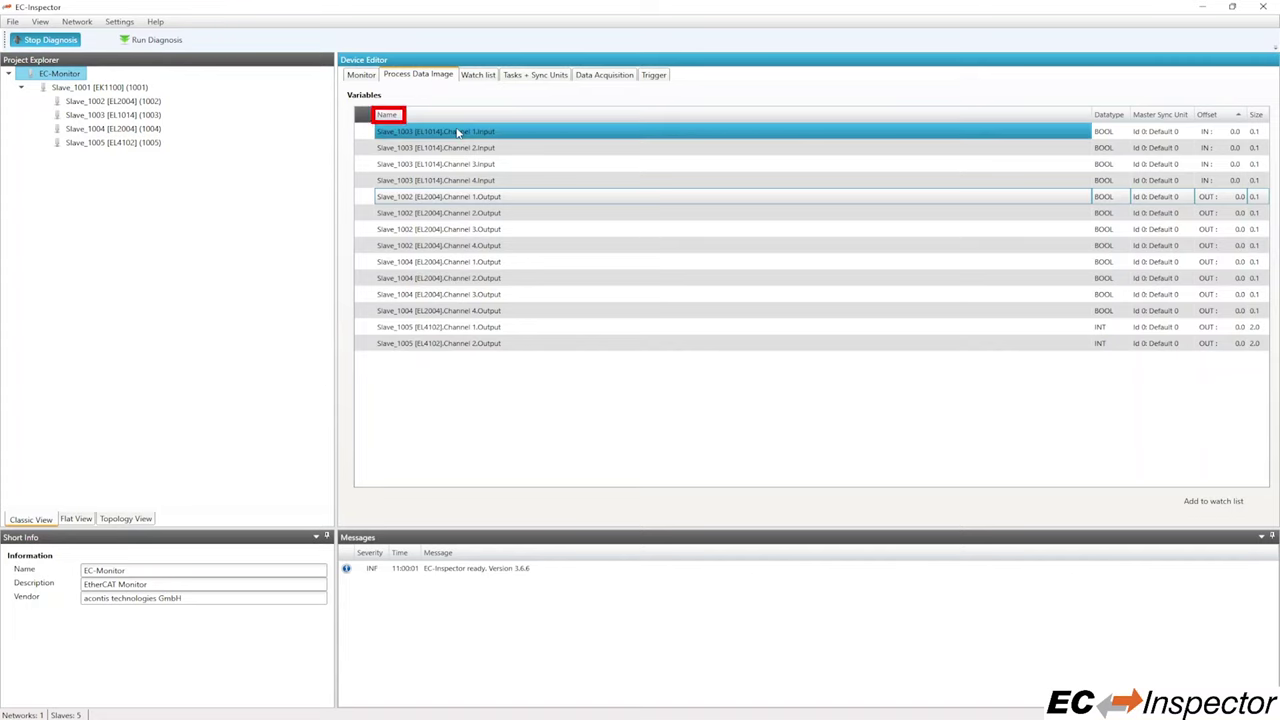
{"action": "left_click", "coordinate": [470, 197]}
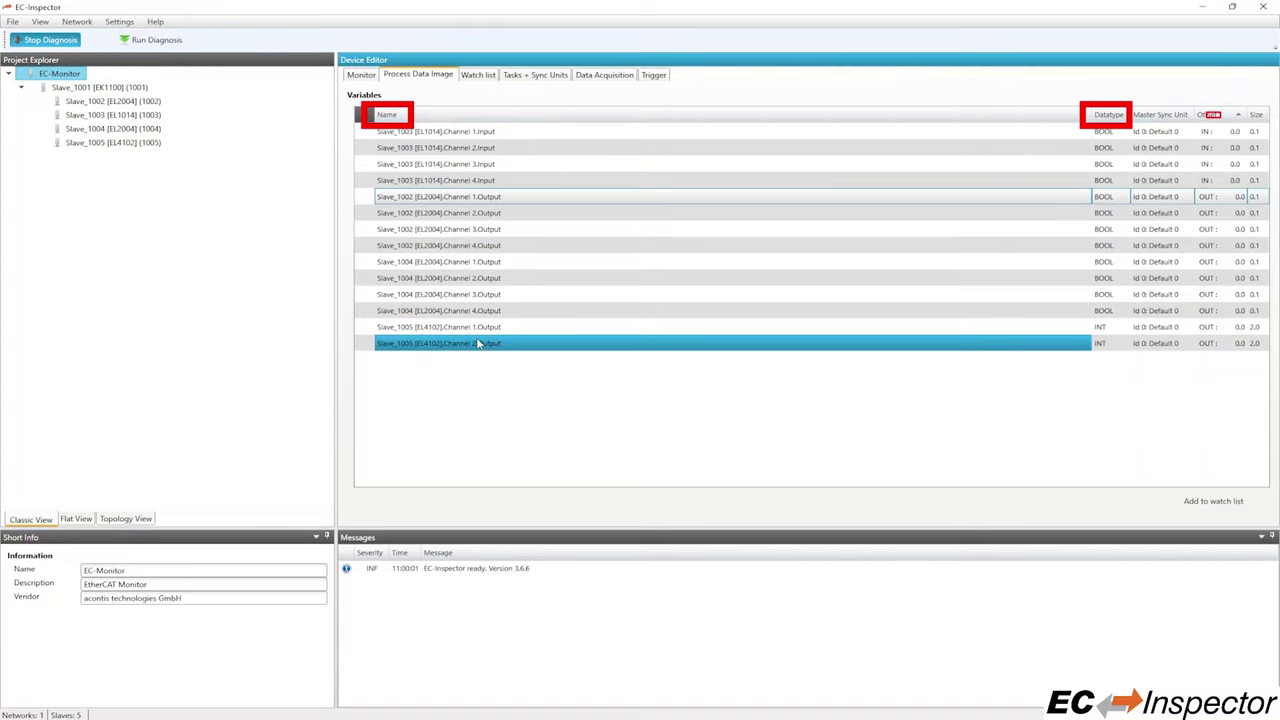
- Add the Channel 1 output variables of Slave_1002 [EL2004] and Slave_1005 [EL4102] to the watch list
{"action": "left_click", "coordinate": [120, 102]}
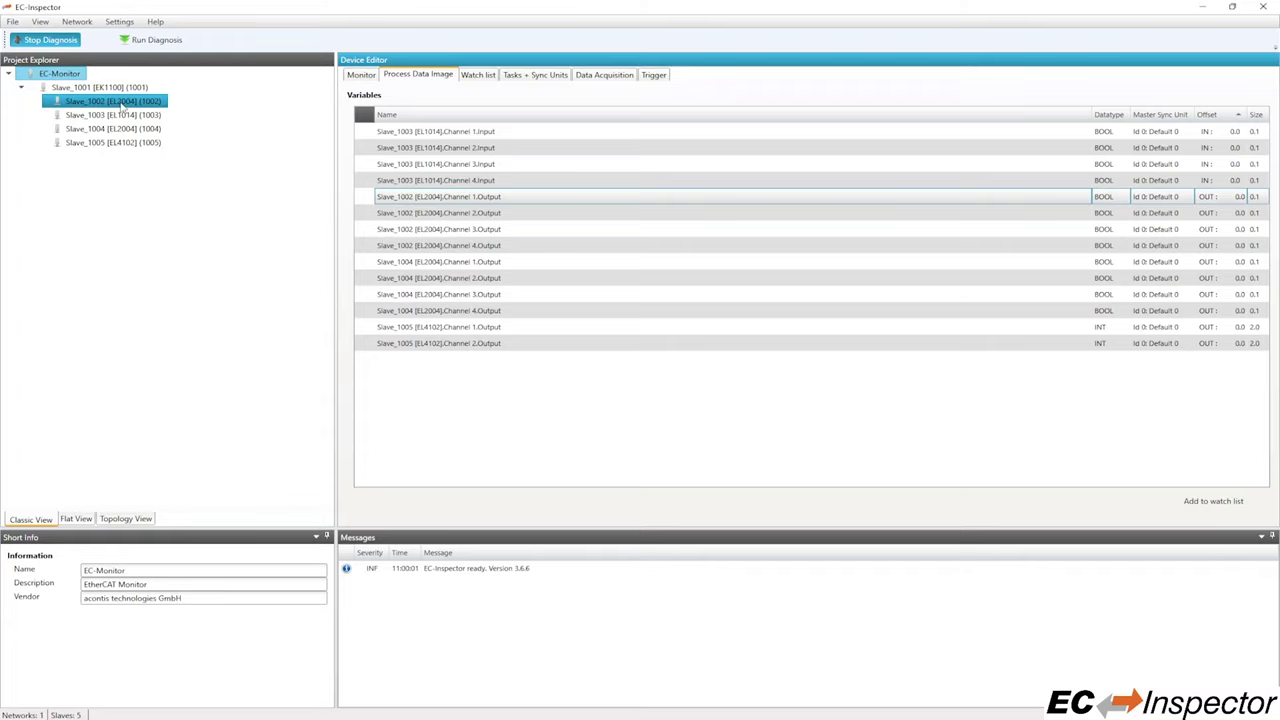
{"action": "left_click", "coordinate": [113, 142]}
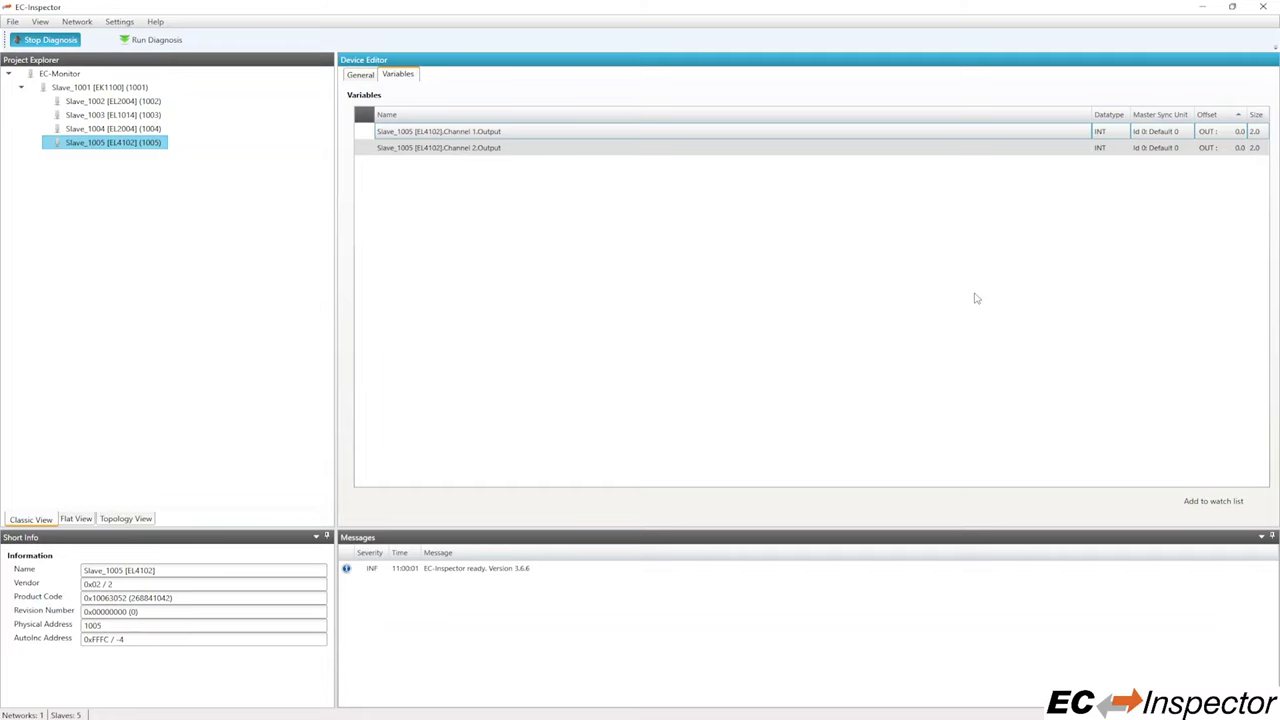
{"action": "left_click", "coordinate": [1221, 503]}
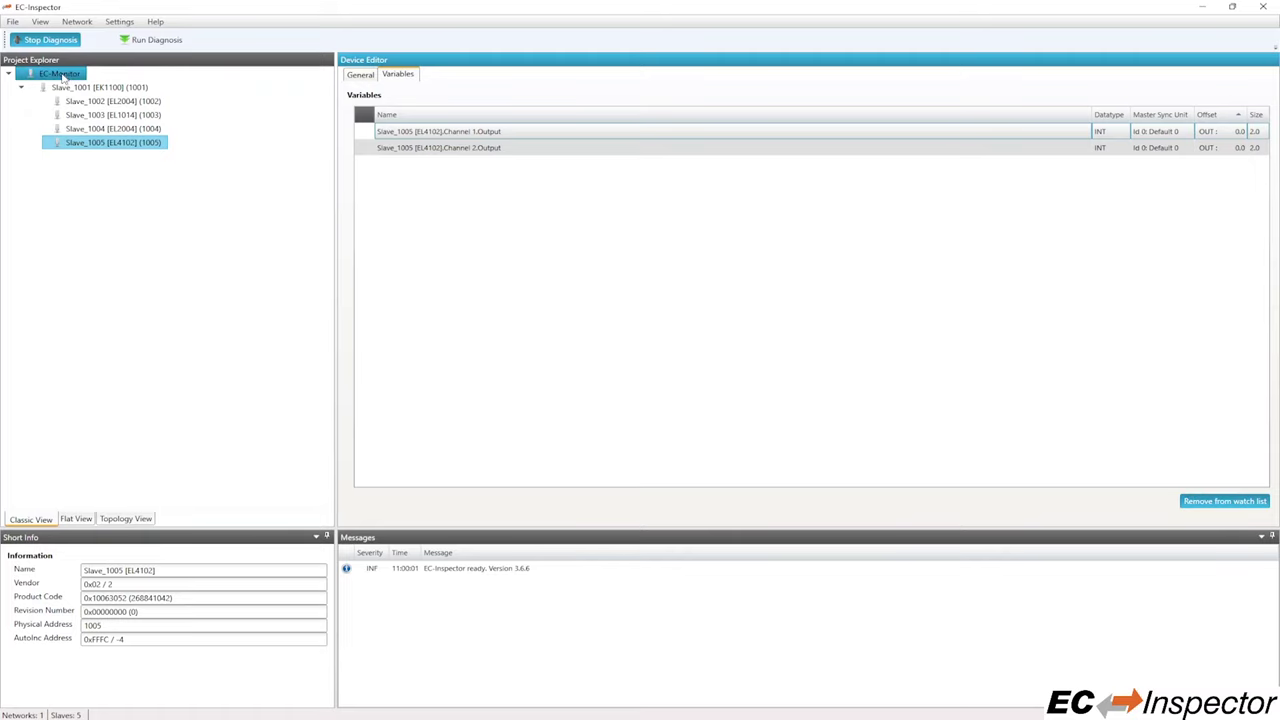
- Review the variables on the EC-Monitor watch list
{"action": "left_click", "coordinate": [62, 76]}
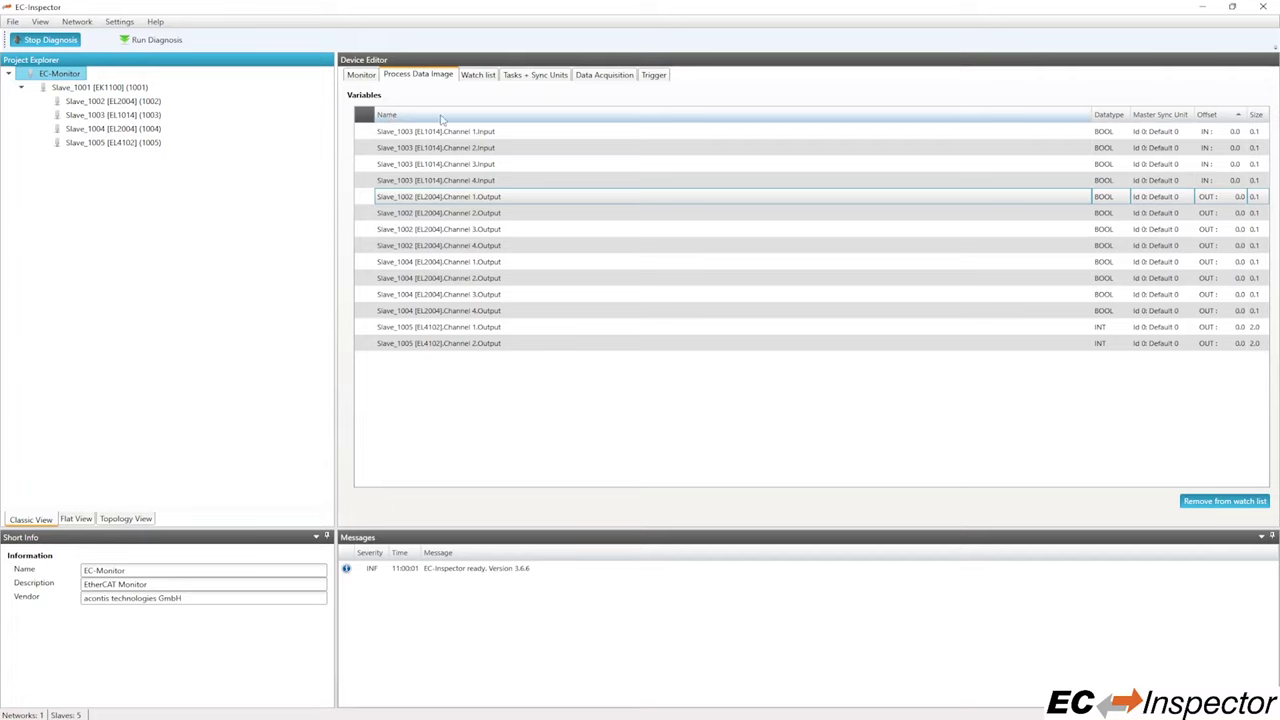
{"action": "left_click", "coordinate": [478, 78]}
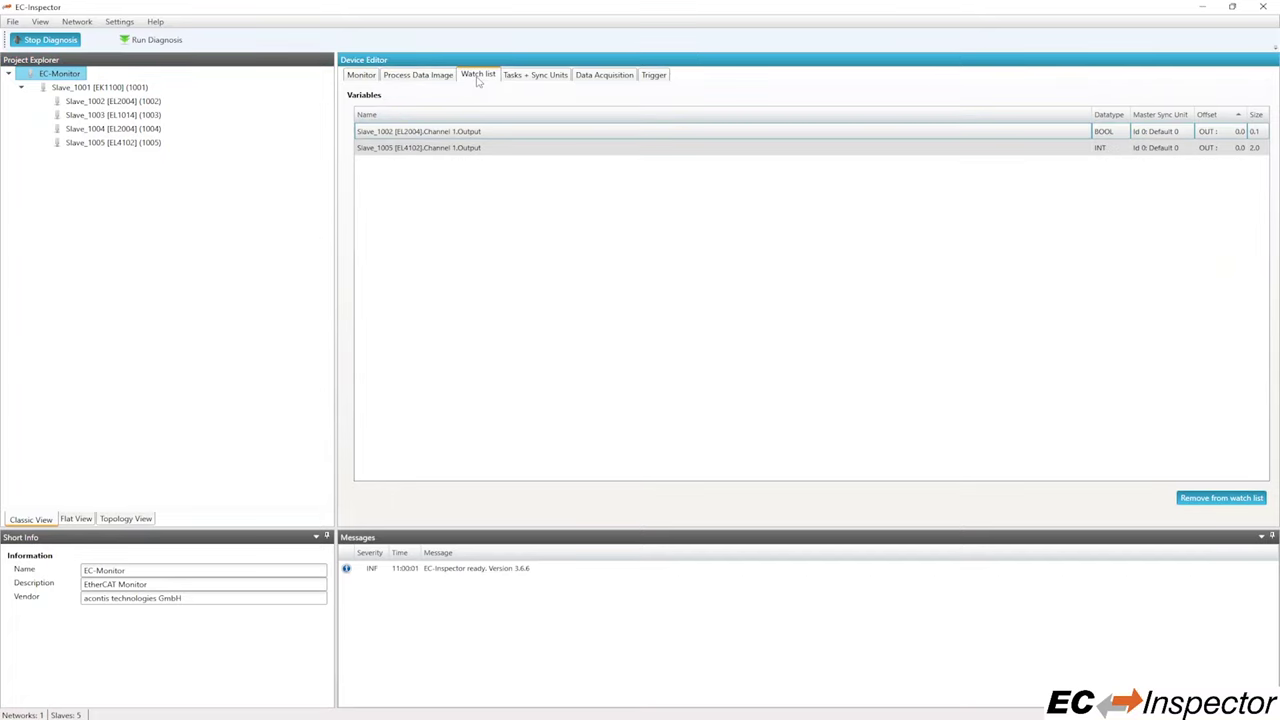
{"action": "left_click", "coordinate": [477, 146]}
{"action": "key", "text": "Up"}
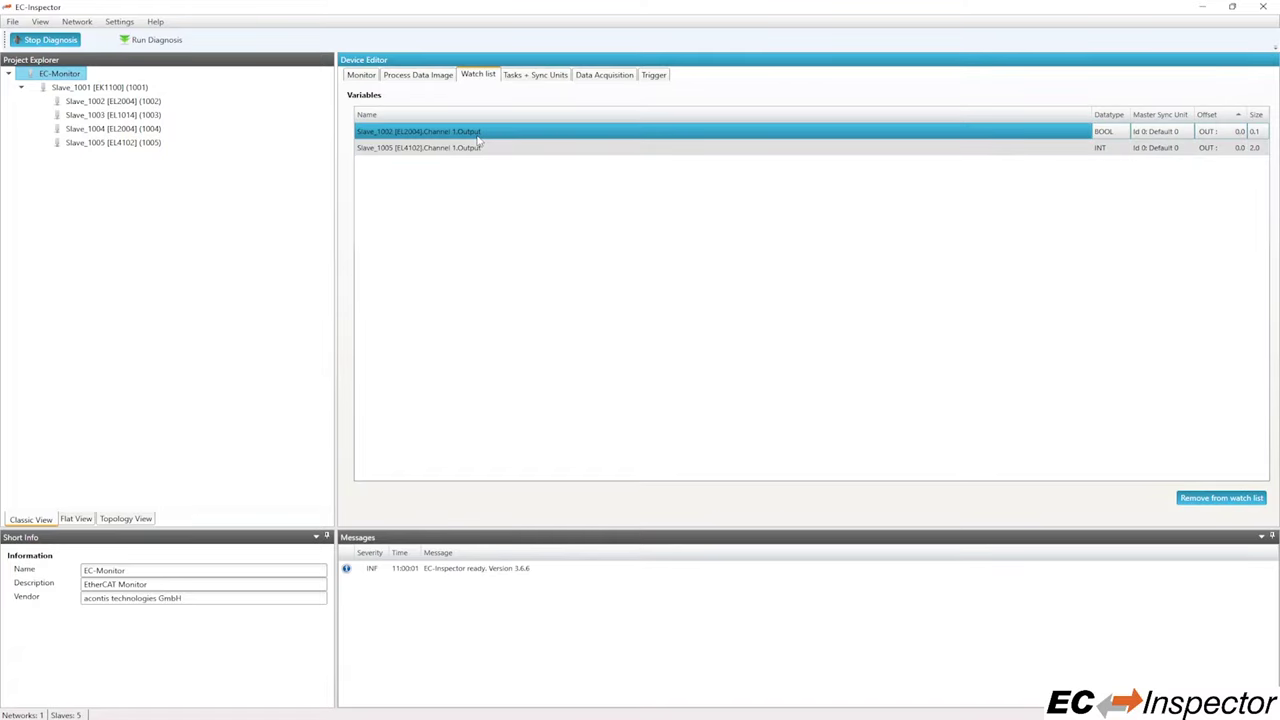
- Save the project as Example1.eci in Project-Folder
{"action": "left_click", "coordinate": [12, 23]}
{"action": "left_click", "coordinate": [35, 77]}
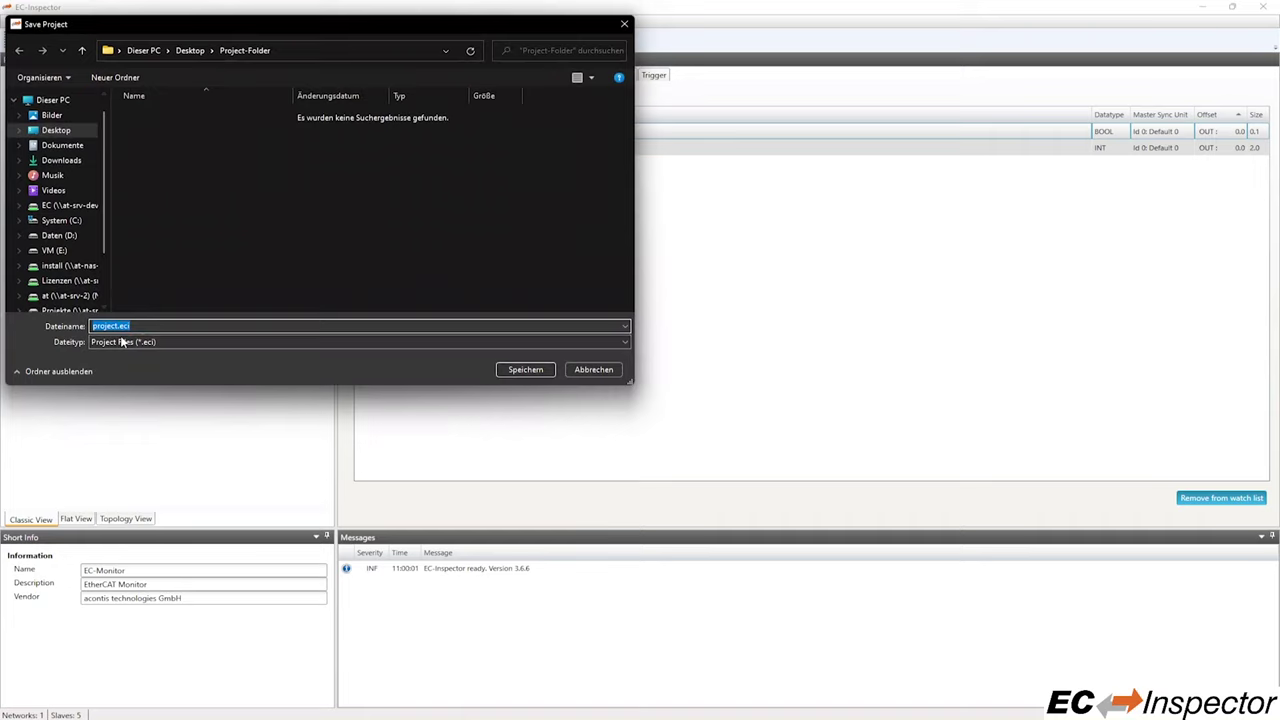
{"action": "type", "text": "Example1"}
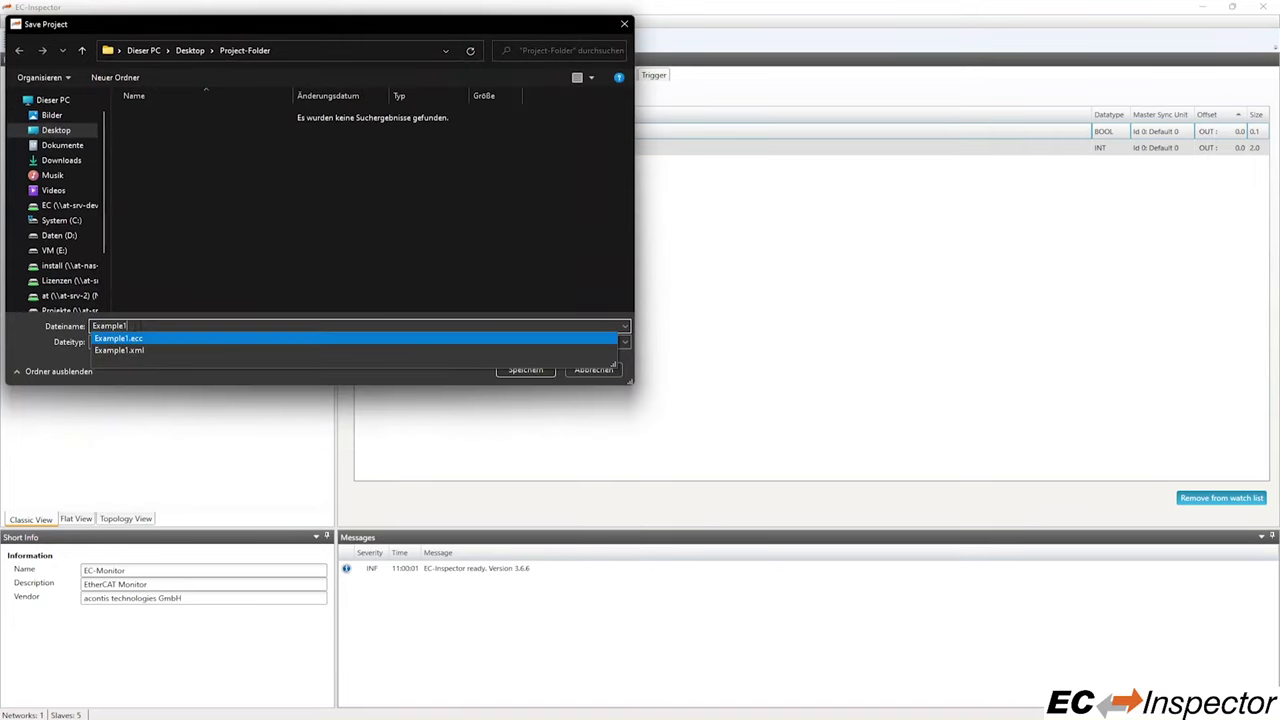
{"action": "type", "text": ".eci"}
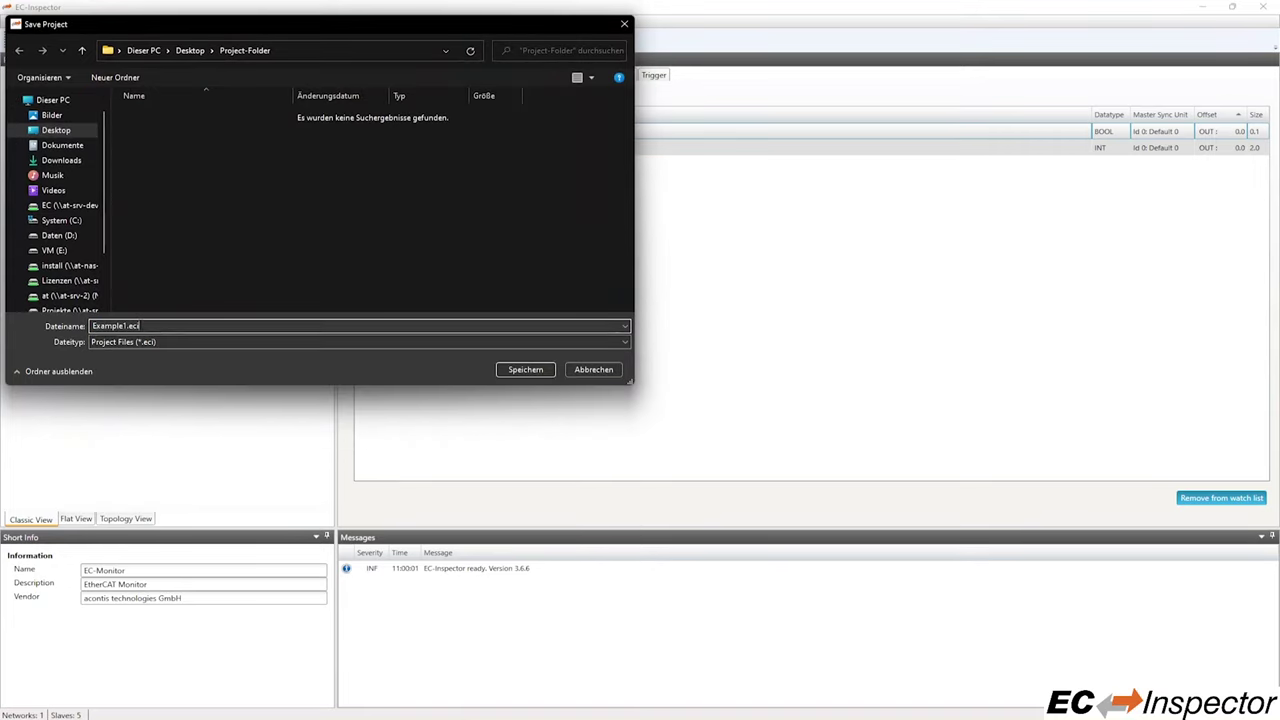
{"action": "left_click", "coordinate": [528, 370]}
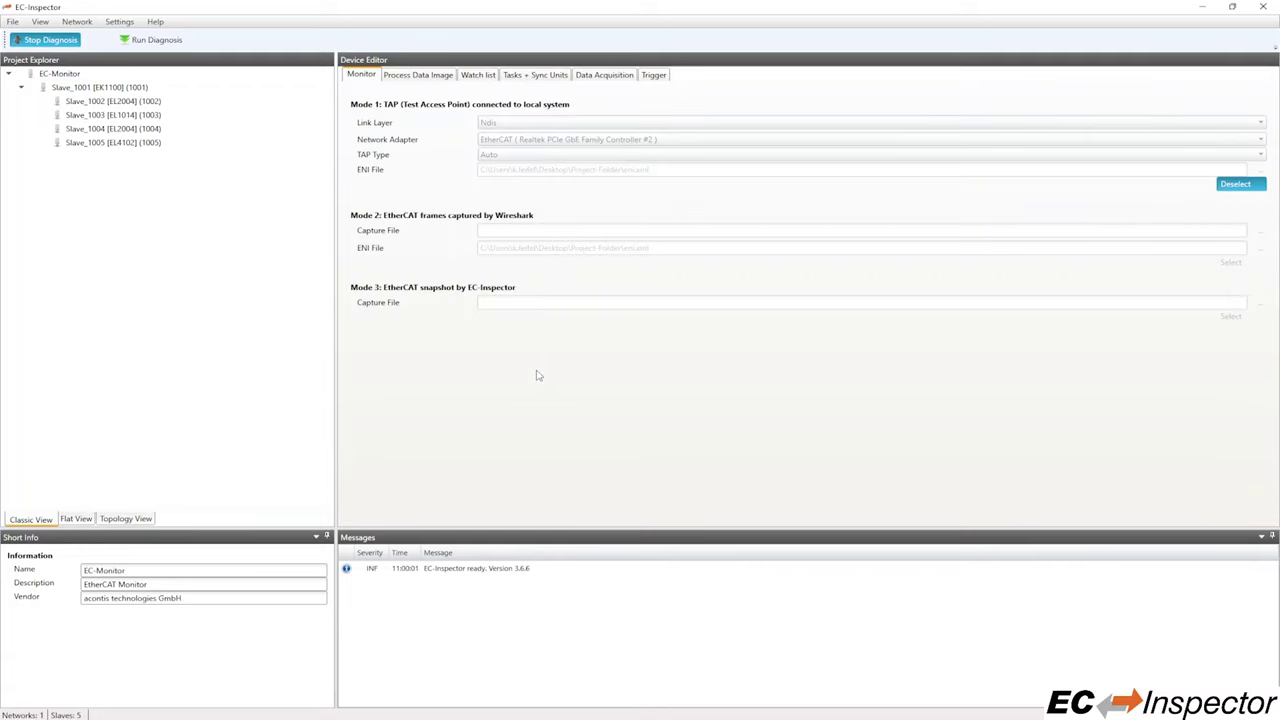
- Open the saved project Example1.eci from Project-Folder
{"action": "left_click", "coordinate": [13, 22]}
{"action": "left_click", "coordinate": [31, 49]}
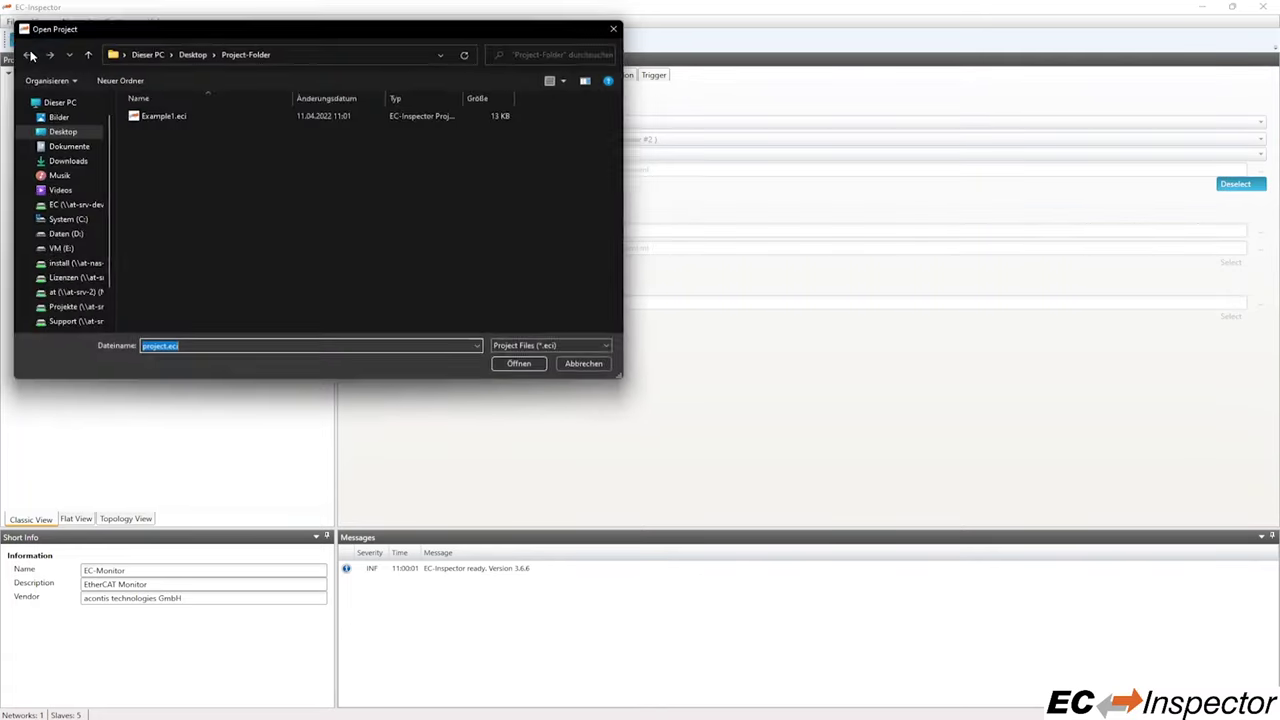
{"action": "left_click", "coordinate": [160, 115]}
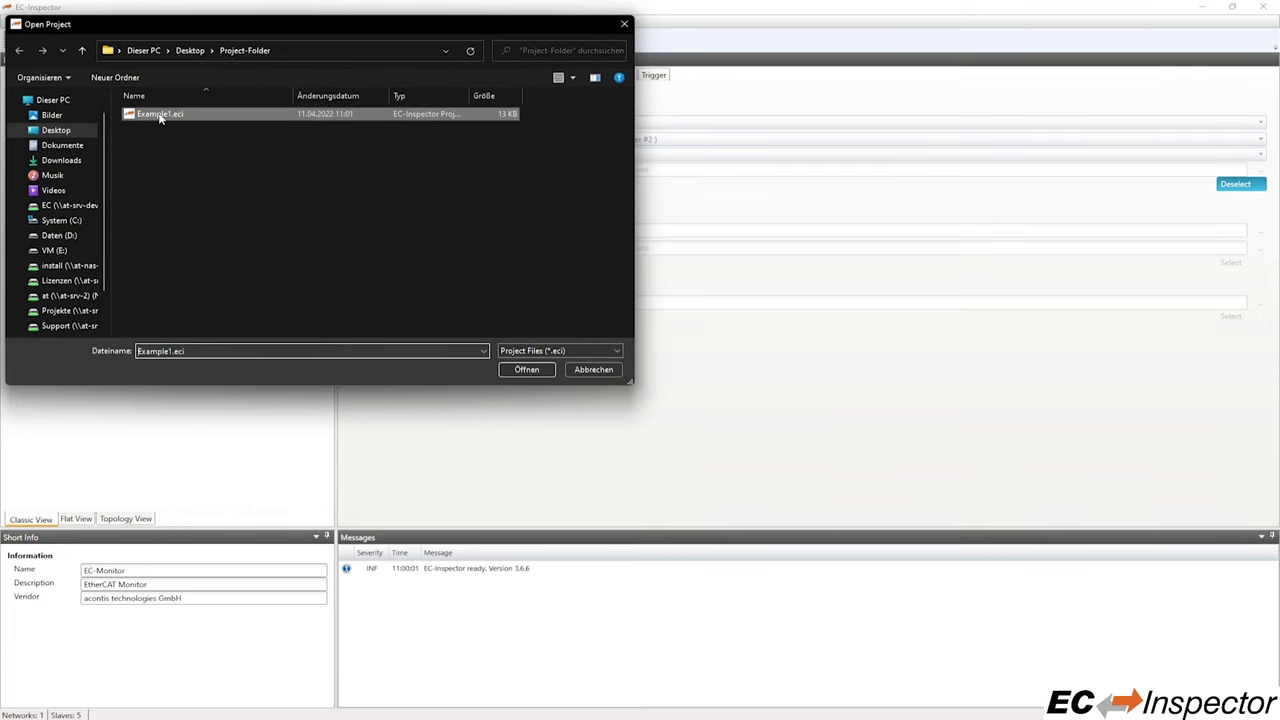
{"action": "left_click", "coordinate": [527, 370]}
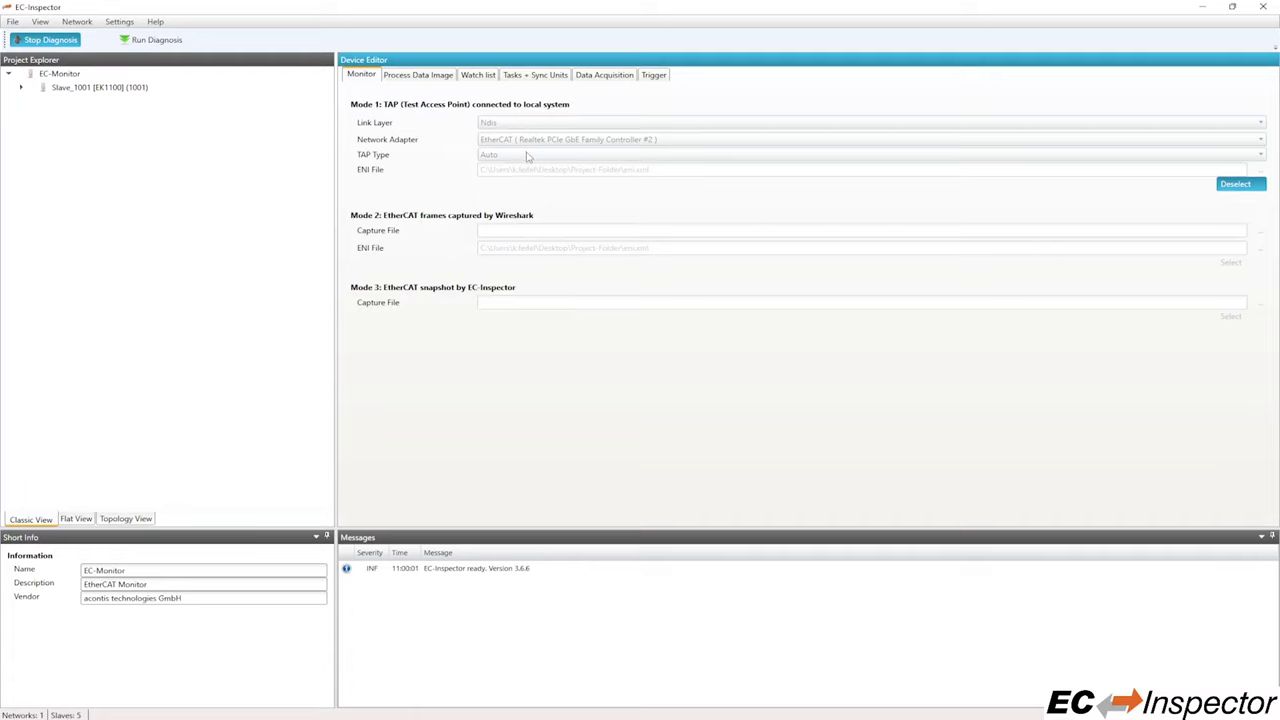
- Check that the watch list of the reopened project contains the Channel 1 outputs of Slave_1002 [EL2004] and Slave_1005 [EL4102]
{"action": "left_click", "coordinate": [481, 77]}
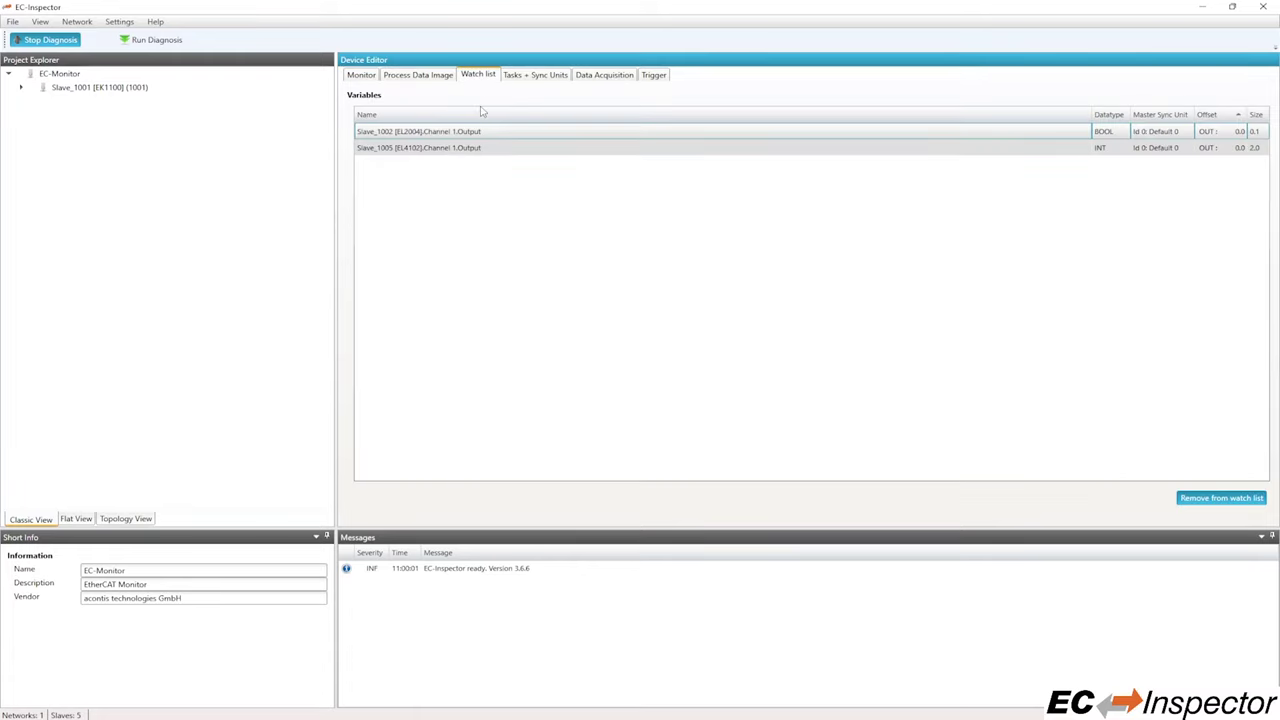
{"action": "left_click", "coordinate": [481, 131]}
{"action": "left_click", "coordinate": [483, 151]}
{"action": "left_click", "coordinate": [481, 139]}
- Run the diagnosis and show the general status and frame counters of EC-Monitor
{"action": "left_click", "coordinate": [150, 41]}
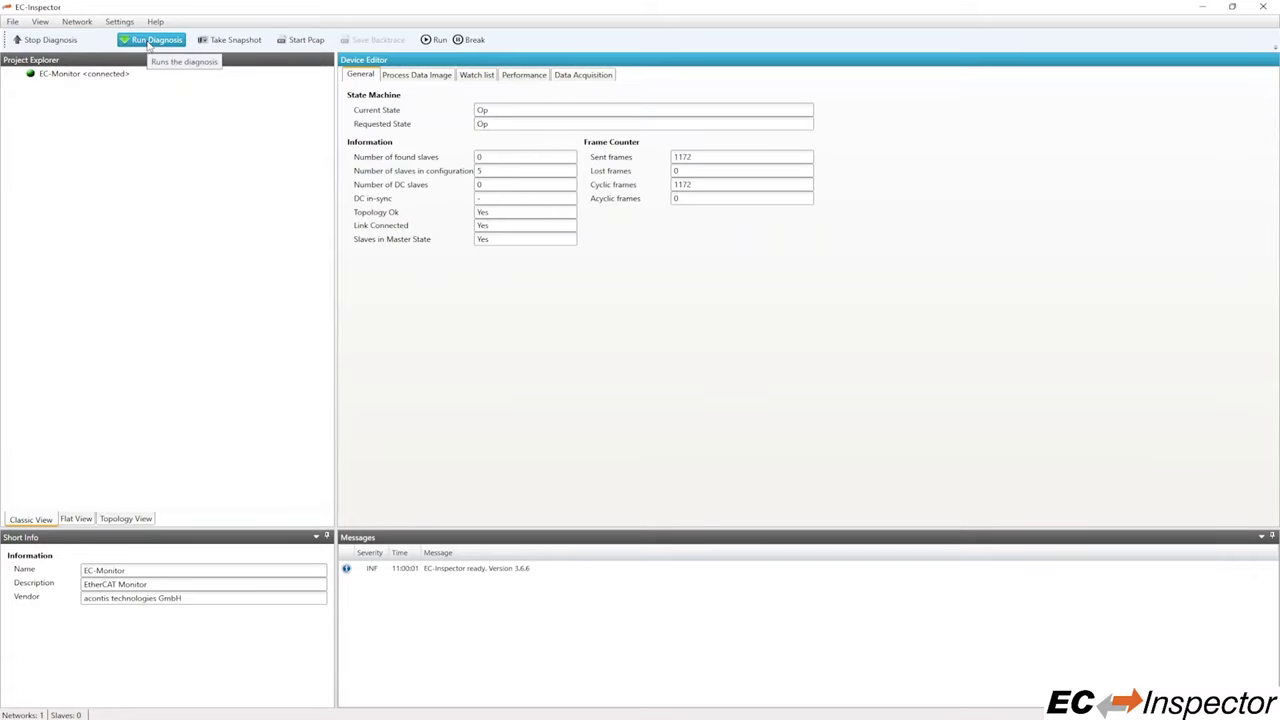
{"action": "left_click", "coordinate": [150, 44]}
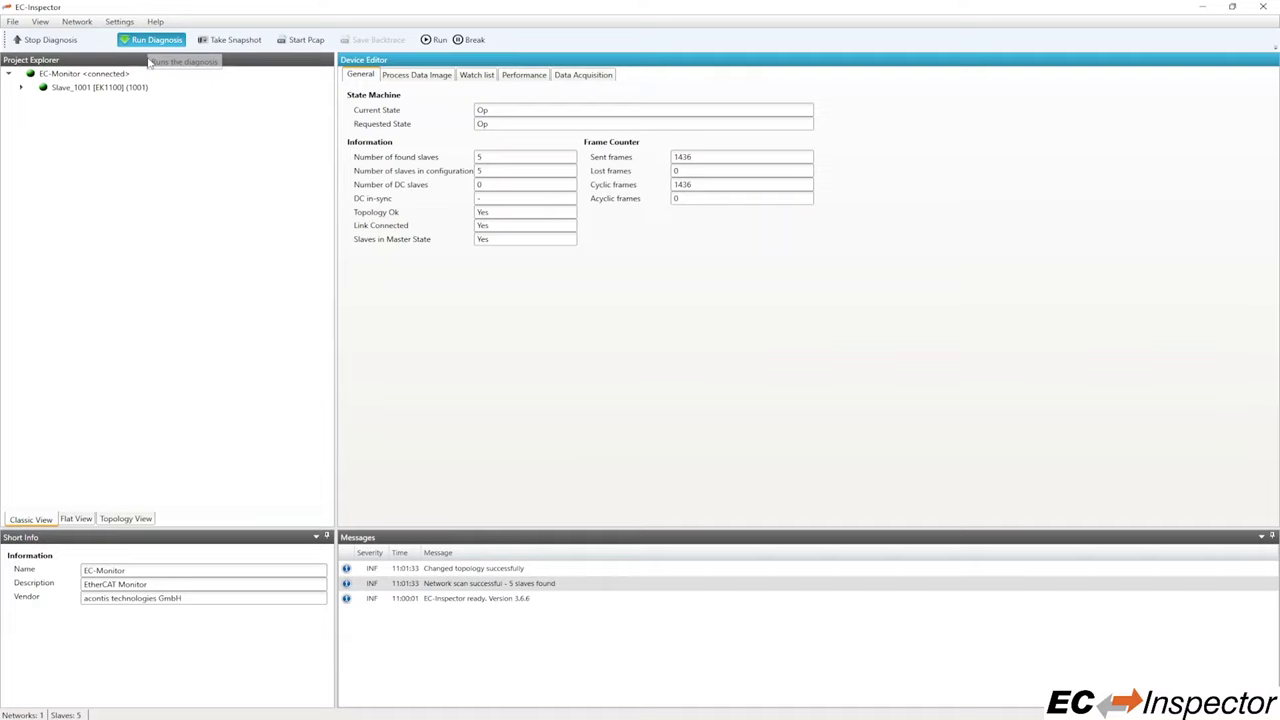
{"action": "left_click", "coordinate": [80, 76]}
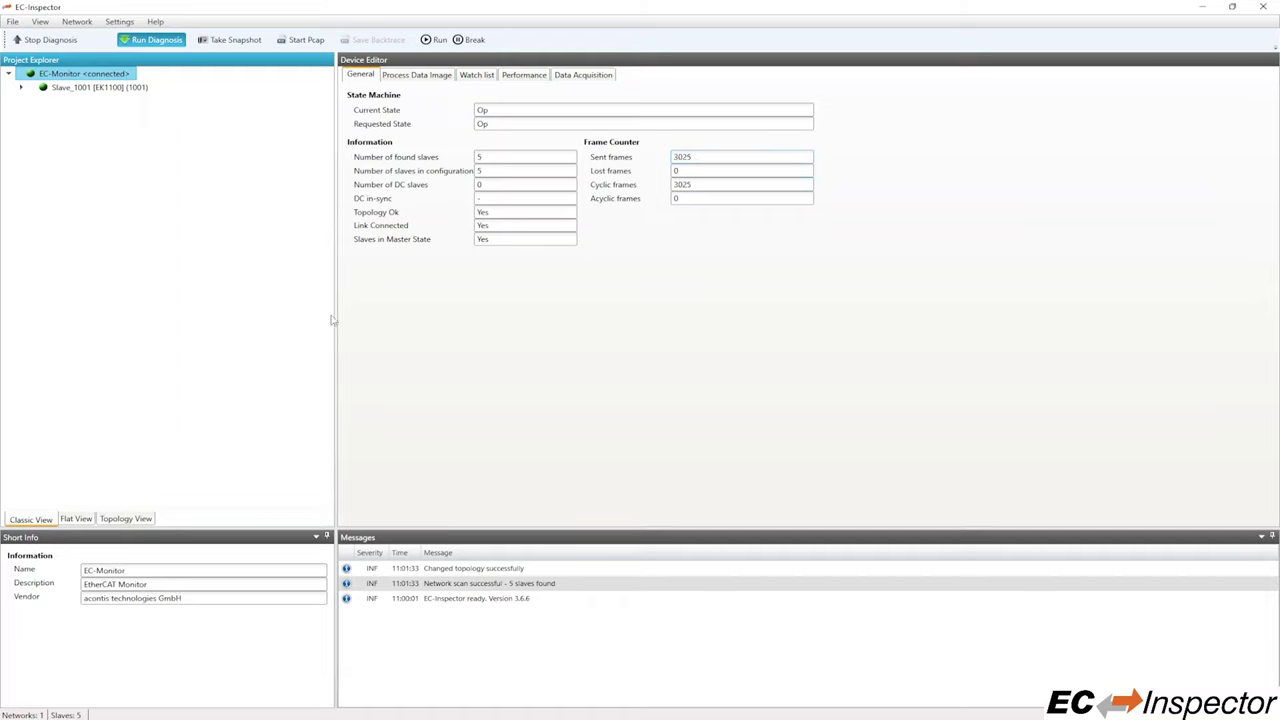
- Inspect the state and error information of slaves 1001 and 1004 in the network topology
{"action": "left_click", "coordinate": [135, 518]}
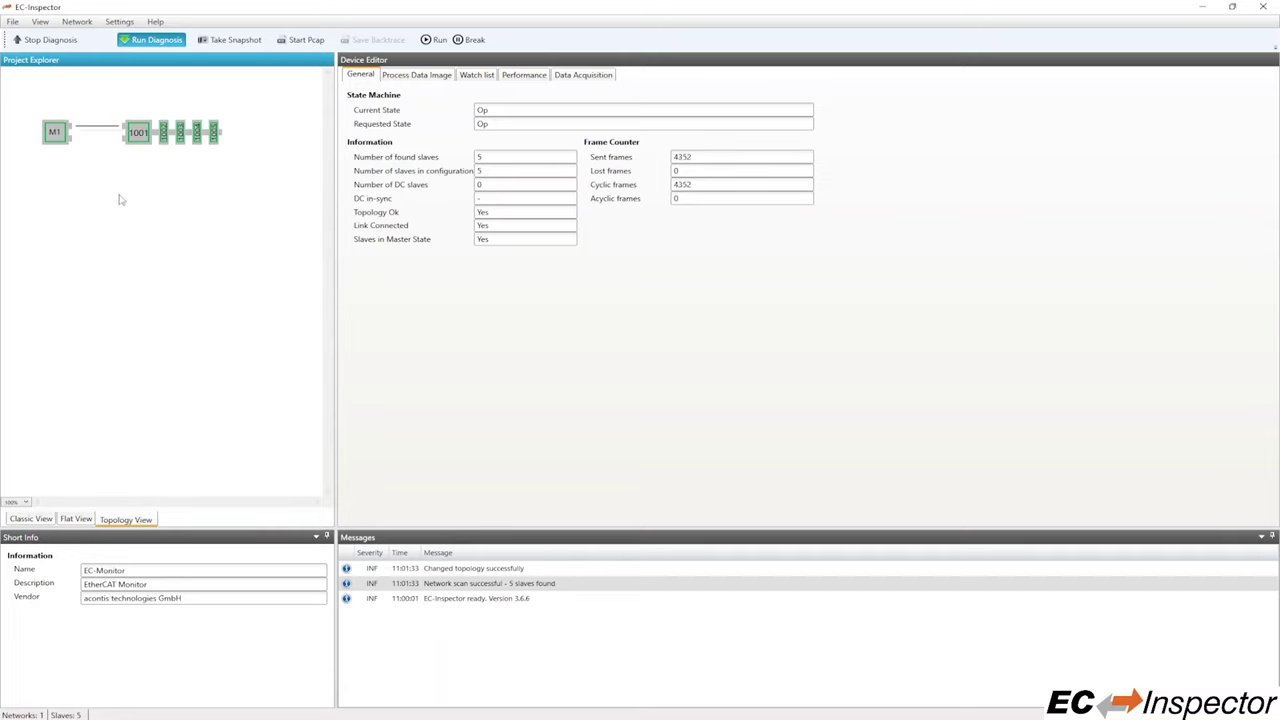
{"action": "left_click", "coordinate": [140, 138]}
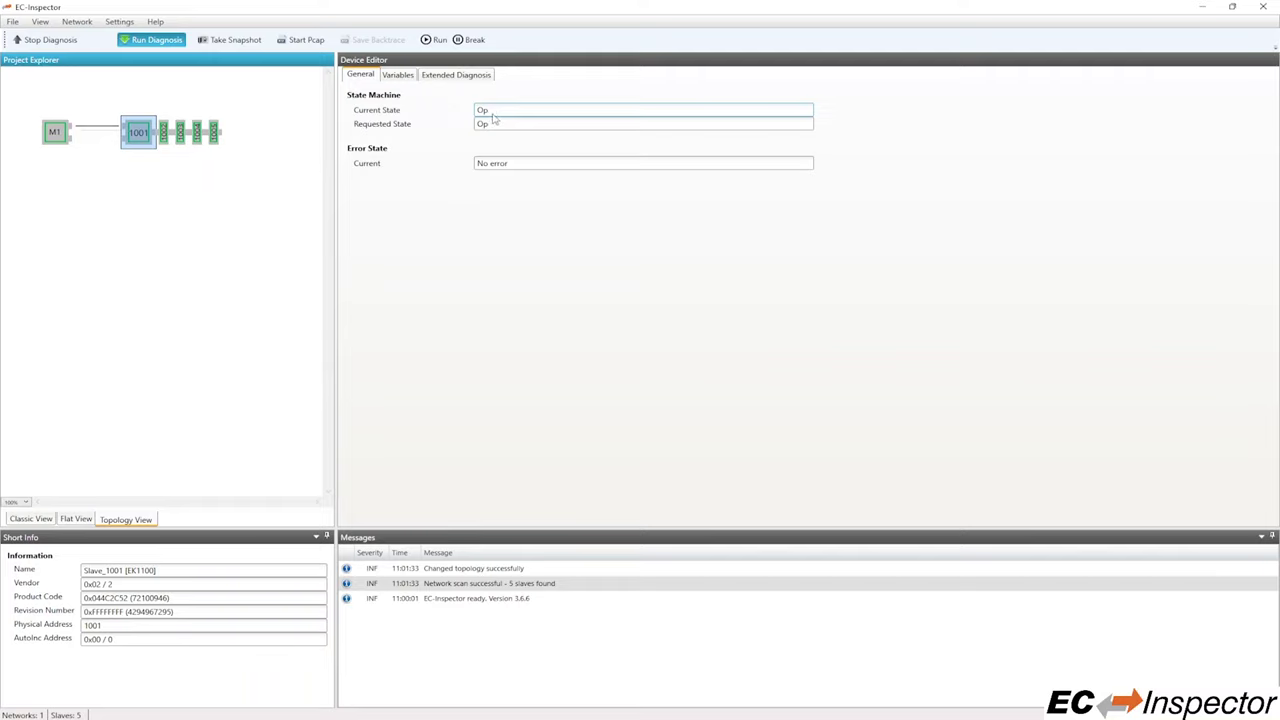
{"action": "left_click", "coordinate": [197, 136]}
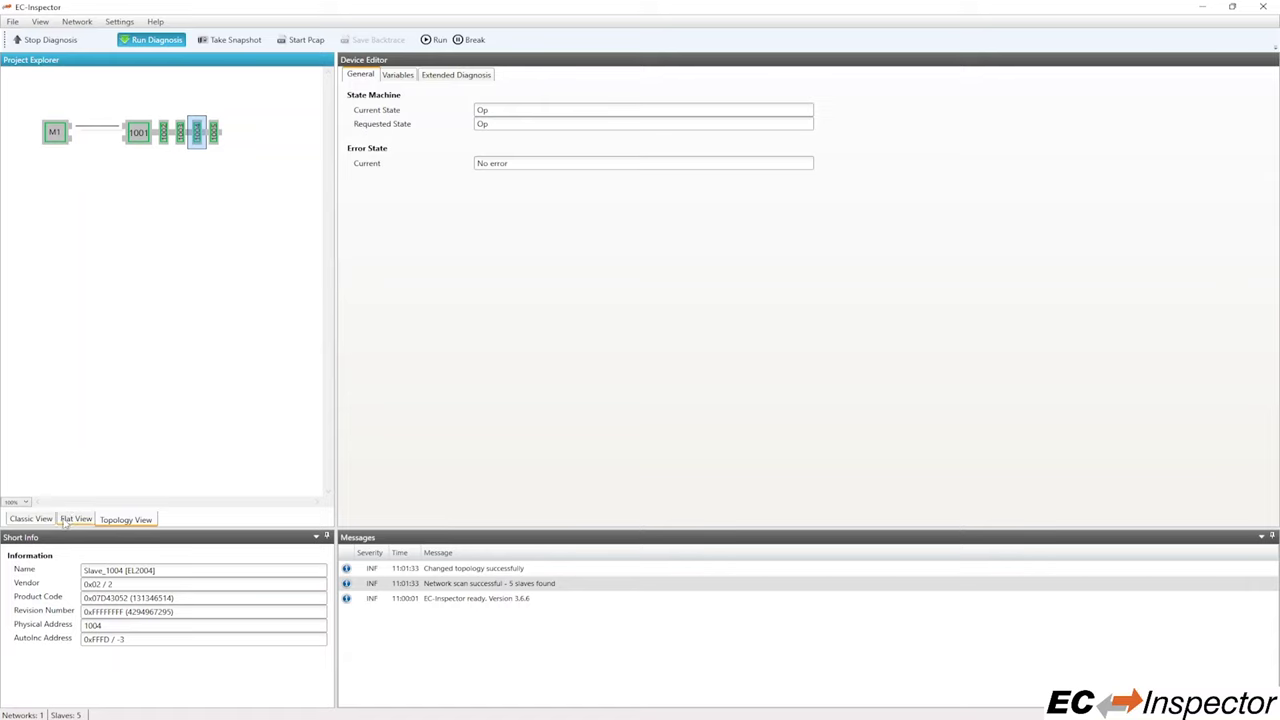
- Chart the Channel 1 output of Slave_1005 [EL4102] from the EC-Monitor watch list and break the live recording
{"action": "left_click", "coordinate": [31, 519]}
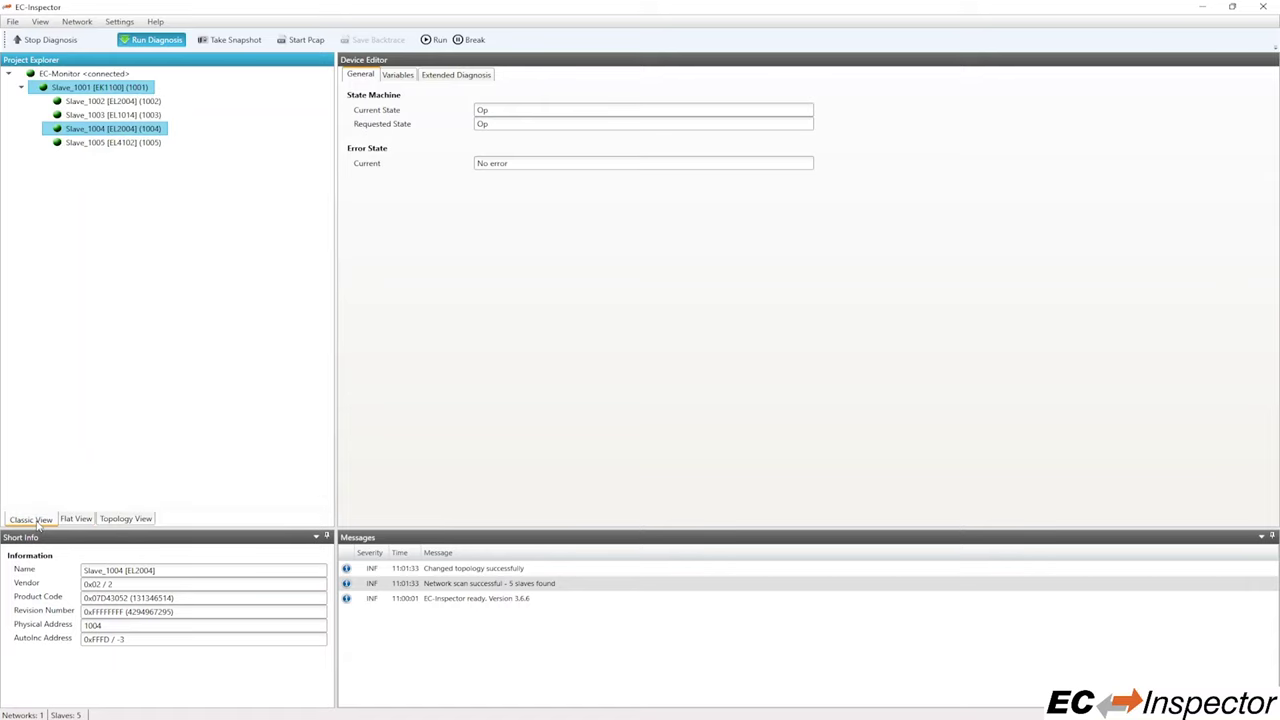
{"action": "left_click", "coordinate": [80, 76]}
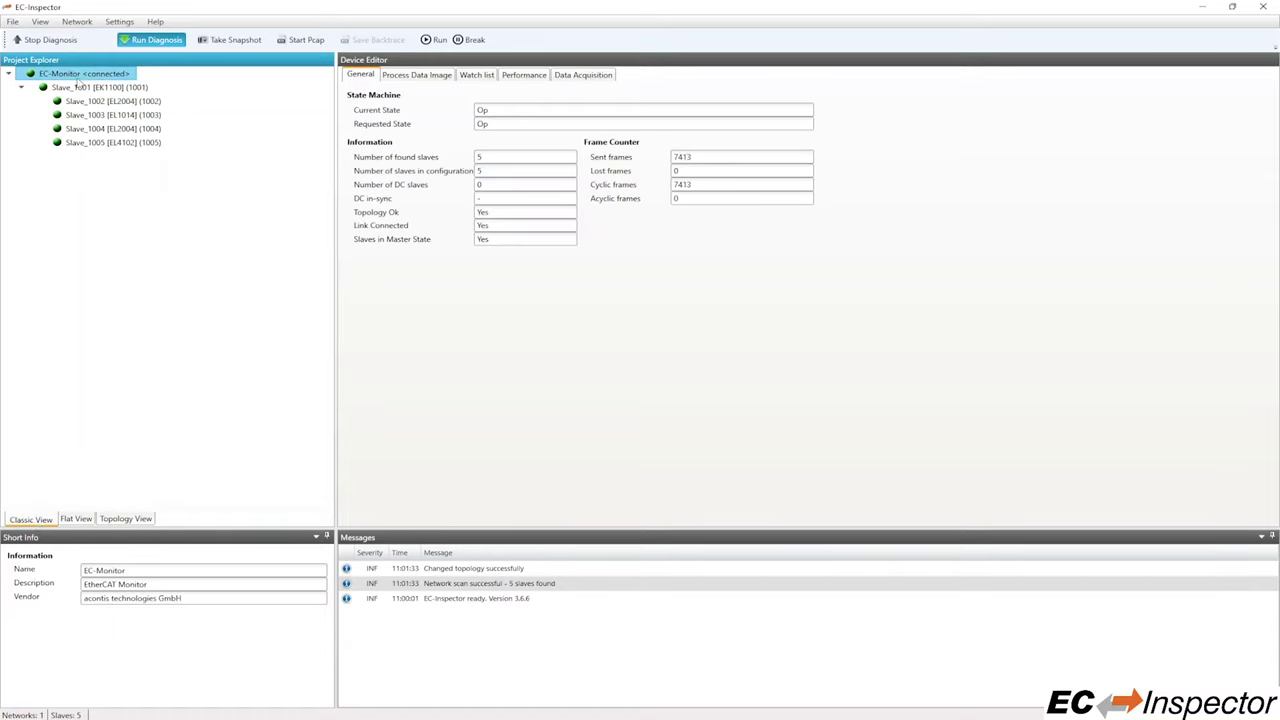
{"action": "left_click", "coordinate": [486, 80]}
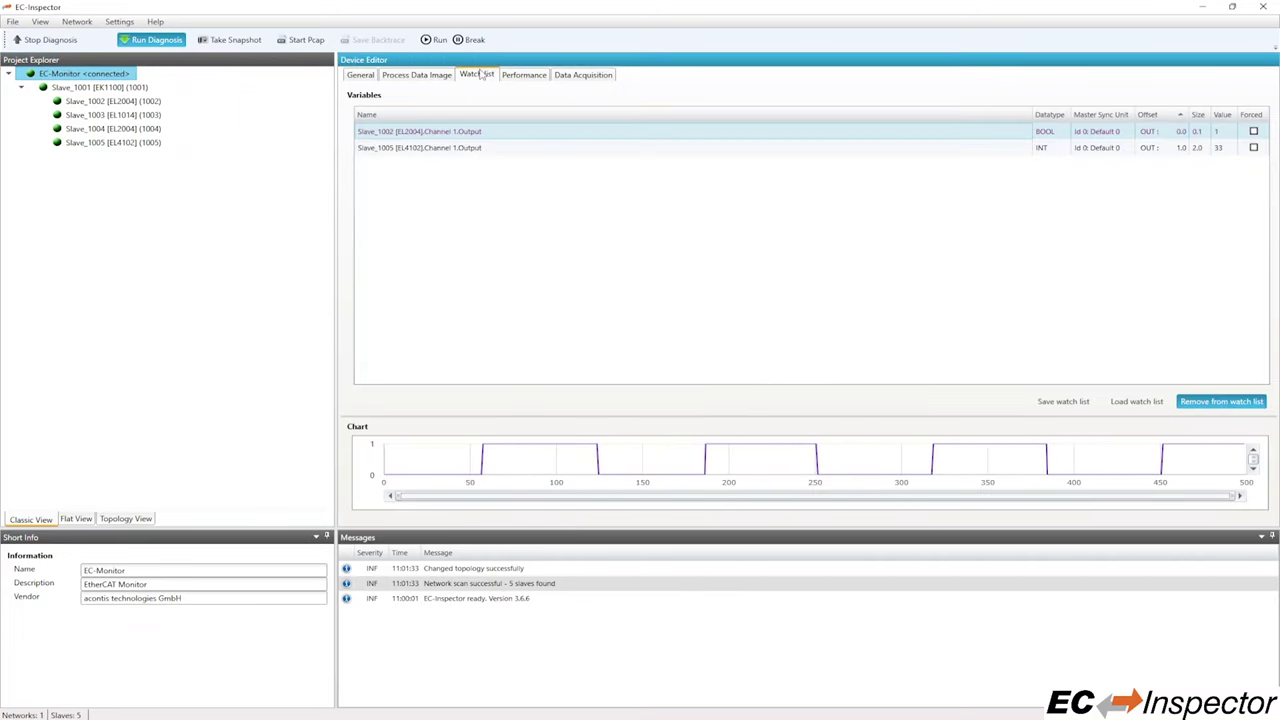
{"action": "left_click", "coordinate": [489, 148]}
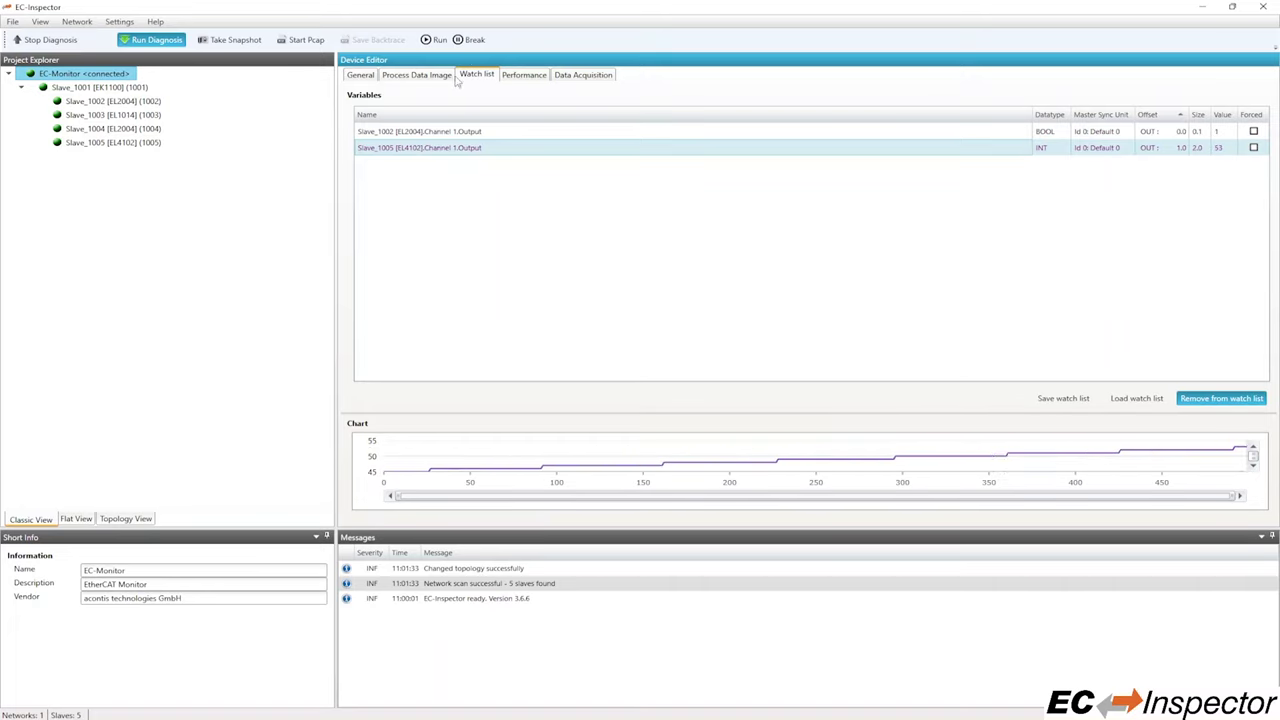
{"action": "left_click", "coordinate": [474, 40]}
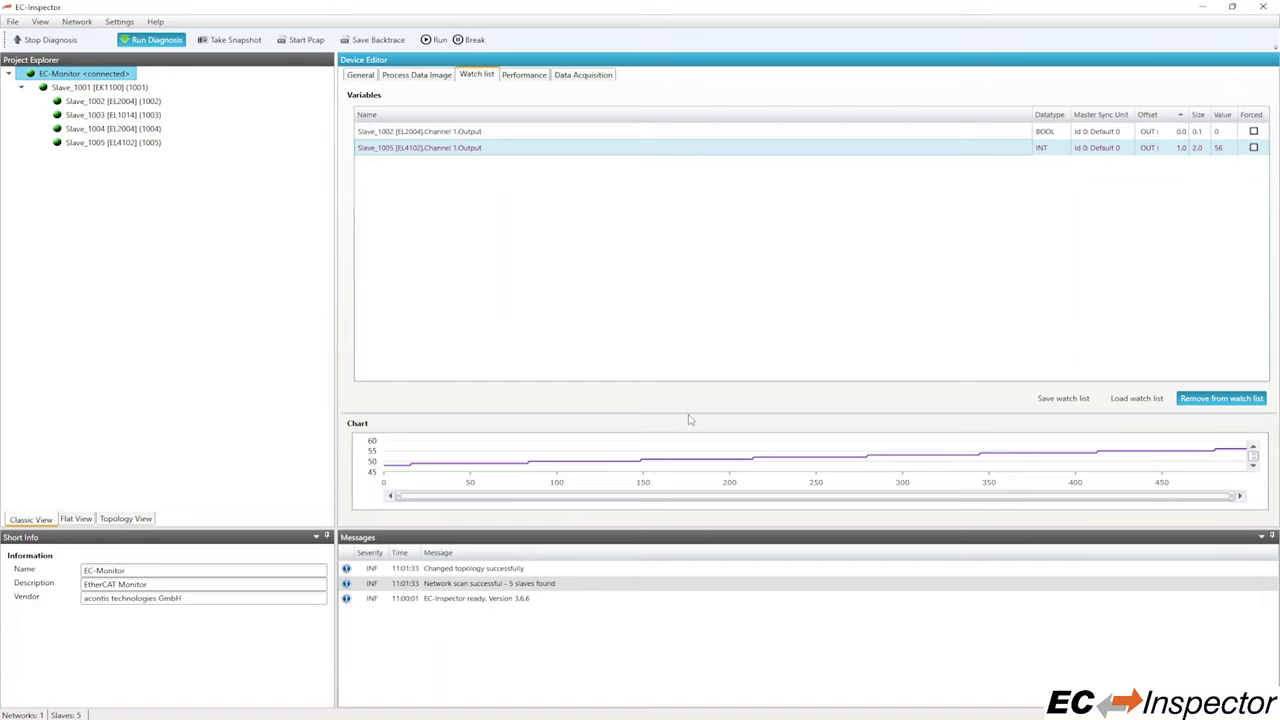
- Enlarge the chart area, examine single value steps of the Slave_1005 output at closer range, and restore the full curve
{"action": "left_click_drag", "start_coordinate": [691, 415], "coordinate": [686, 191]}
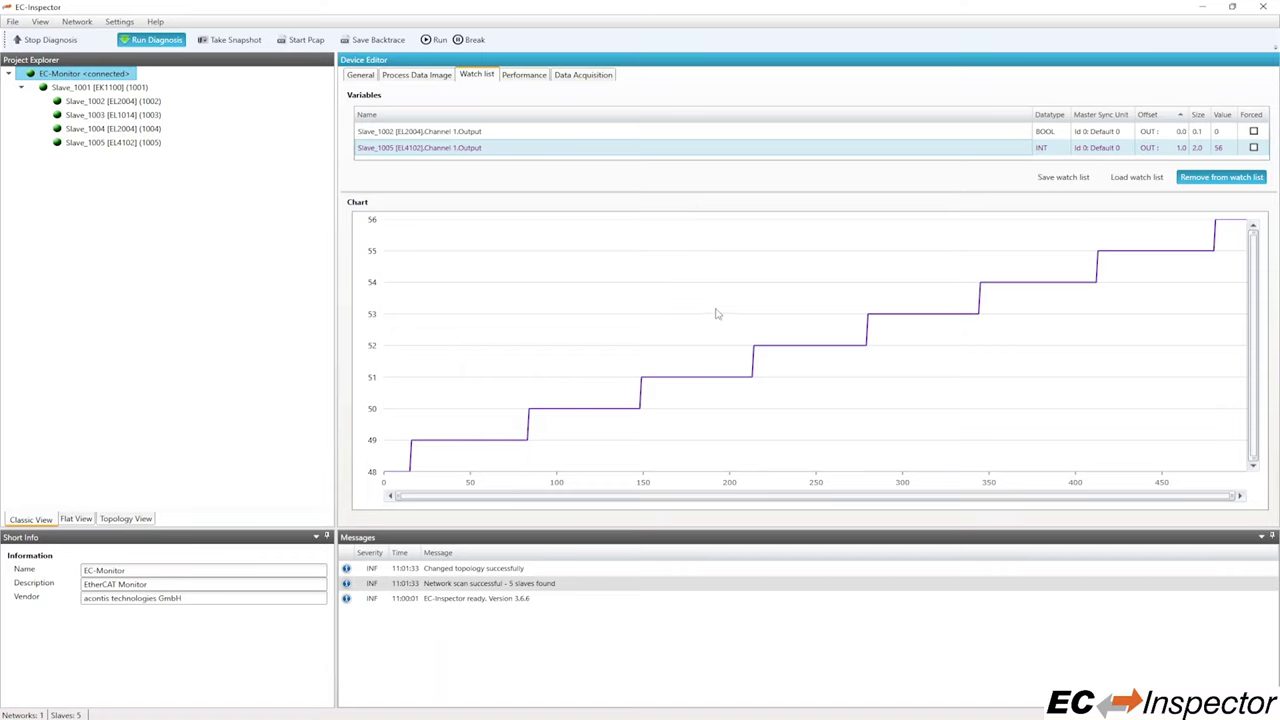
{"action": "left_click_drag", "start_coordinate": [758, 355], "coordinate": [821, 404]}
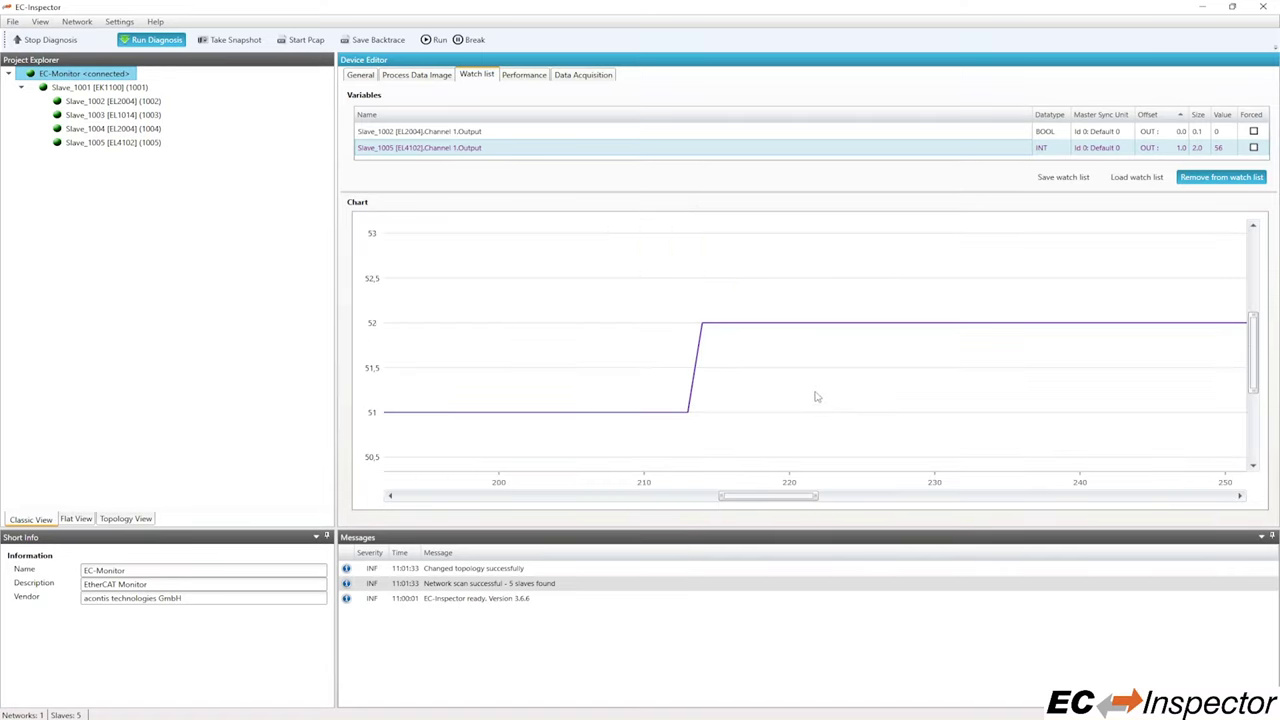
{"action": "scroll", "coordinate": [733, 361], "scroll_direction": "up", "scroll_amount": 3}
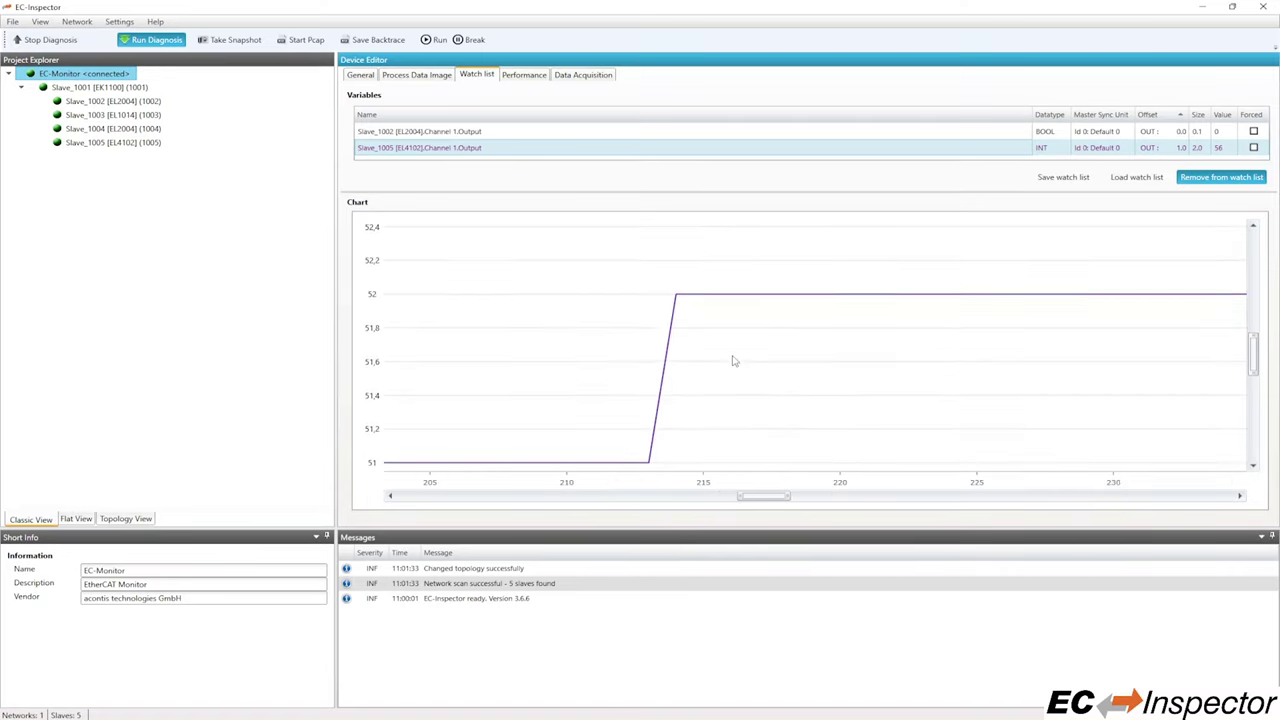
{"action": "scroll", "coordinate": [733, 361], "scroll_direction": "down", "scroll_amount": 4}
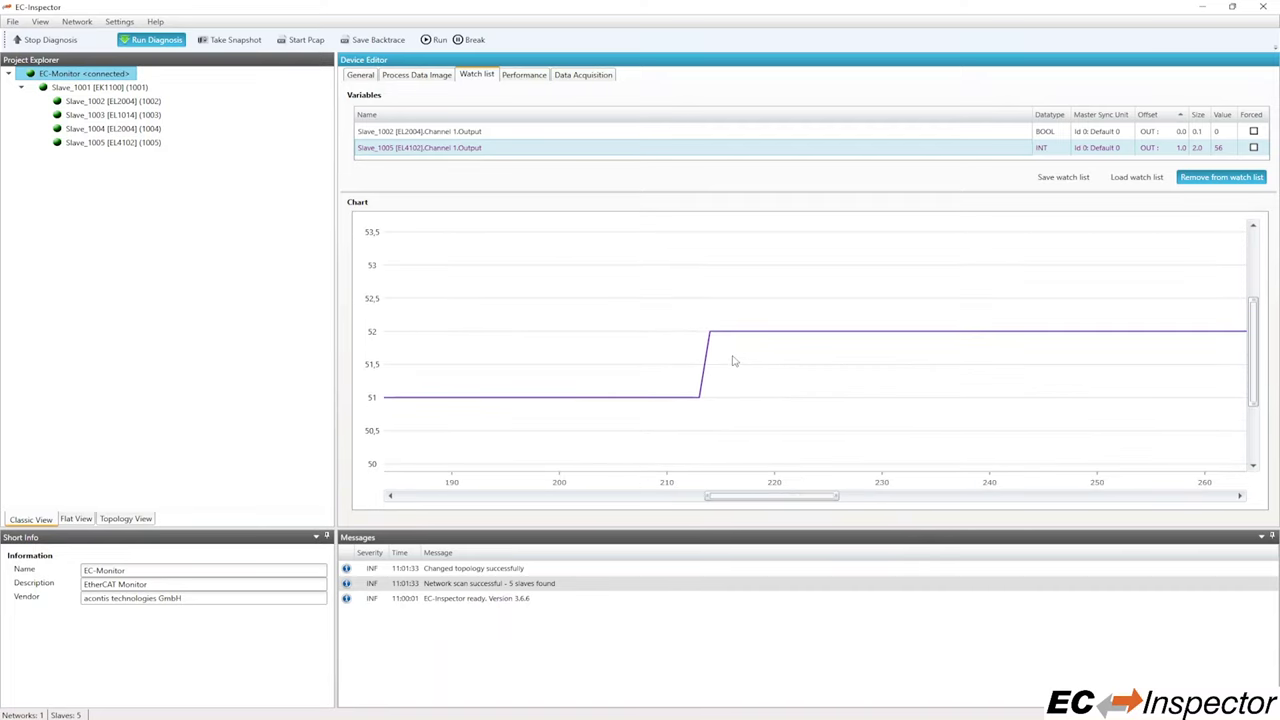
{"action": "scroll", "coordinate": [733, 361], "scroll_direction": "down", "scroll_amount": 1}
{"action": "left_click_drag", "start_coordinate": [755, 497], "coordinate": [717, 505]}
{"action": "mouse_move", "coordinate": [1255, 412]}
{"action": "left_mouse_down"}
{"action": "mouse_move", "coordinate": [1256, 400]}
{"action": "mouse_move", "coordinate": [1256, 418]}
{"action": "left_mouse_up"}
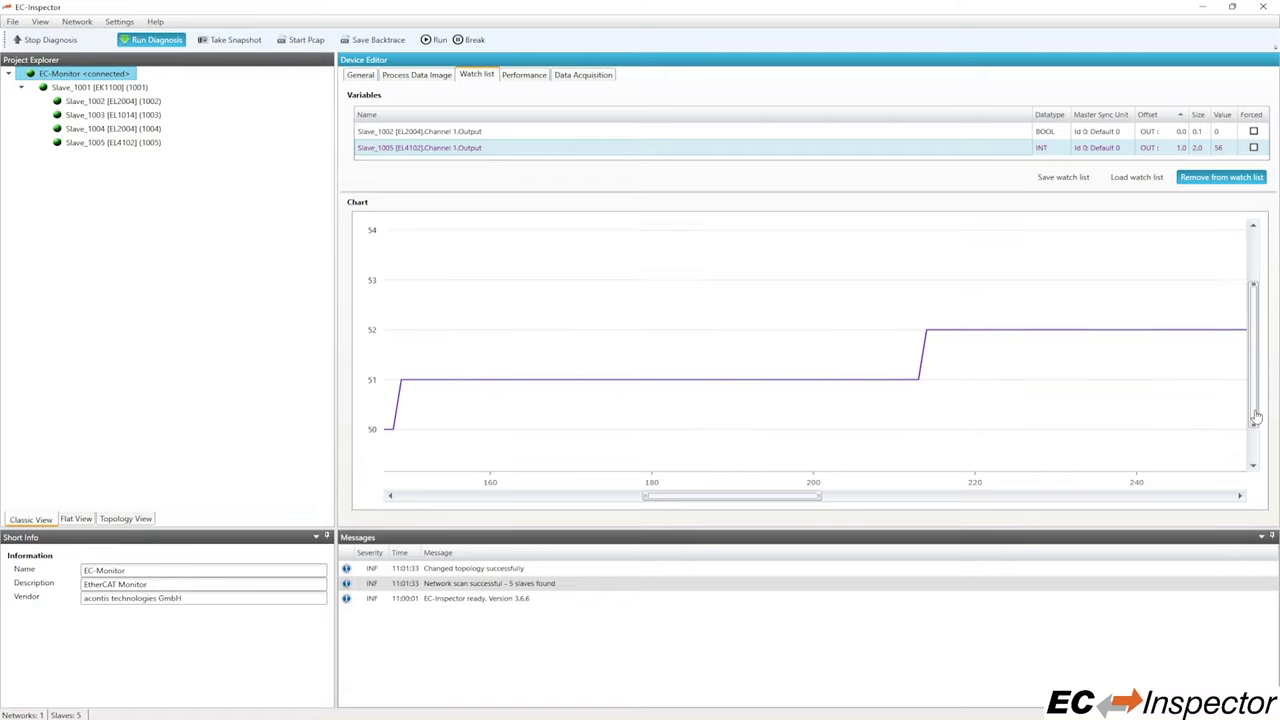
{"action": "double_click", "coordinate": [1120, 434]}
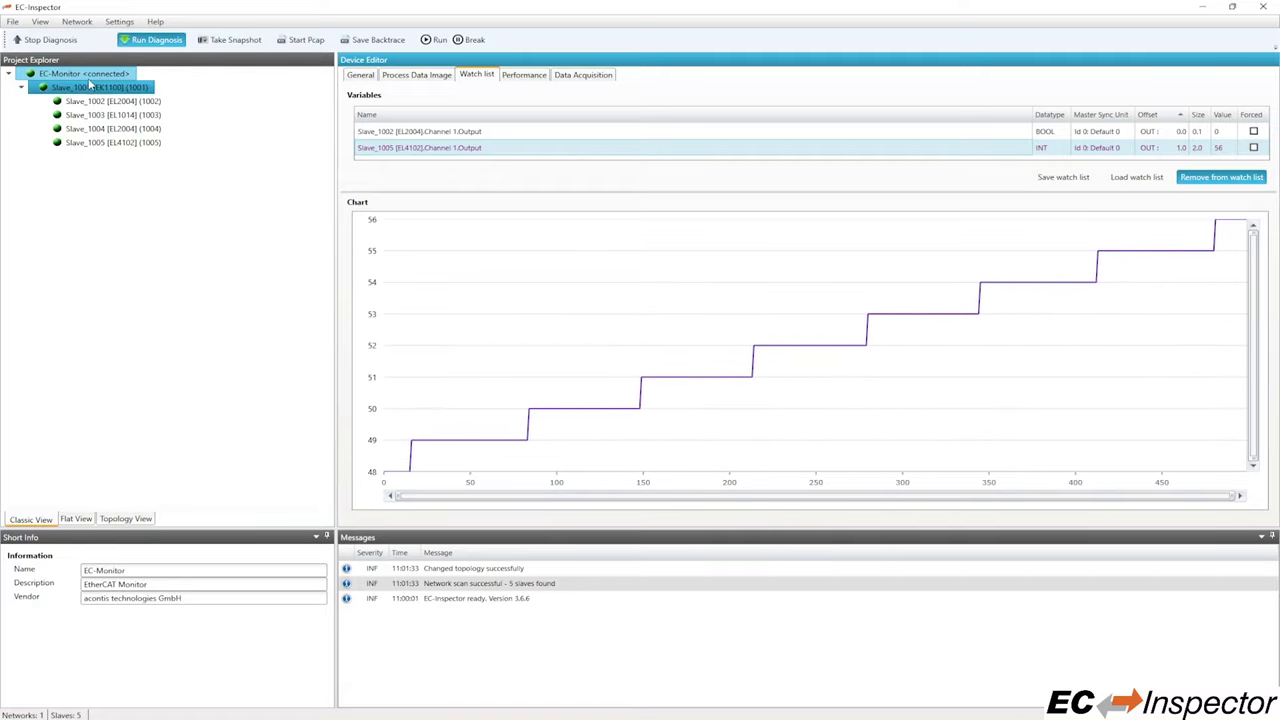
- Stop the diagnosis and close EC-Inspector, saving the project changes
{"action": "left_click", "coordinate": [56, 40]}
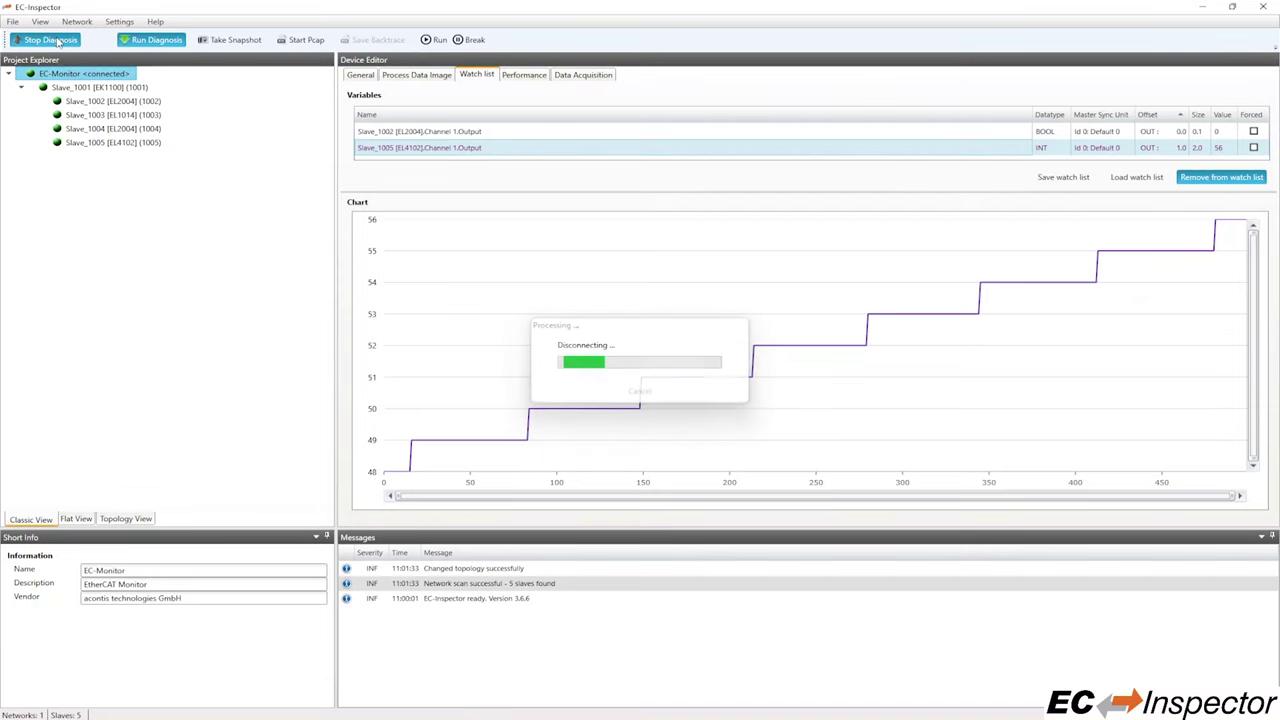
{"action": "left_click", "coordinate": [1262, 7]}
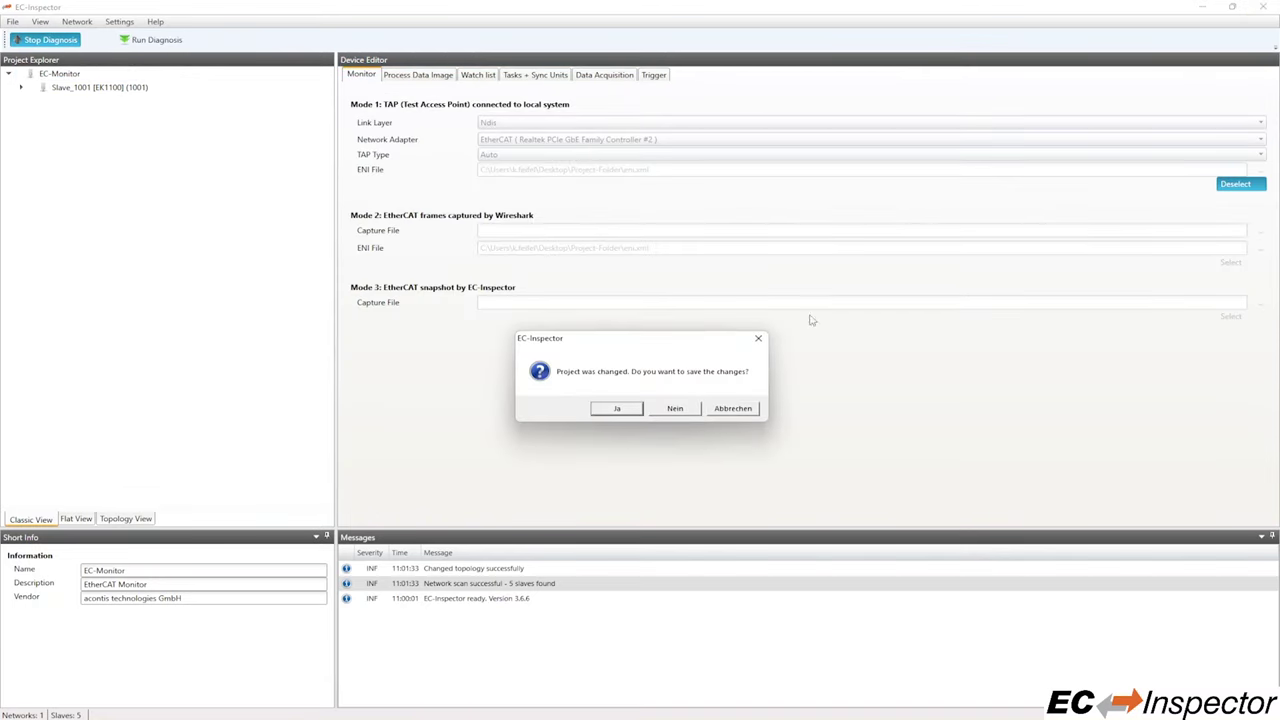
{"action": "left_click", "coordinate": [630, 409]}
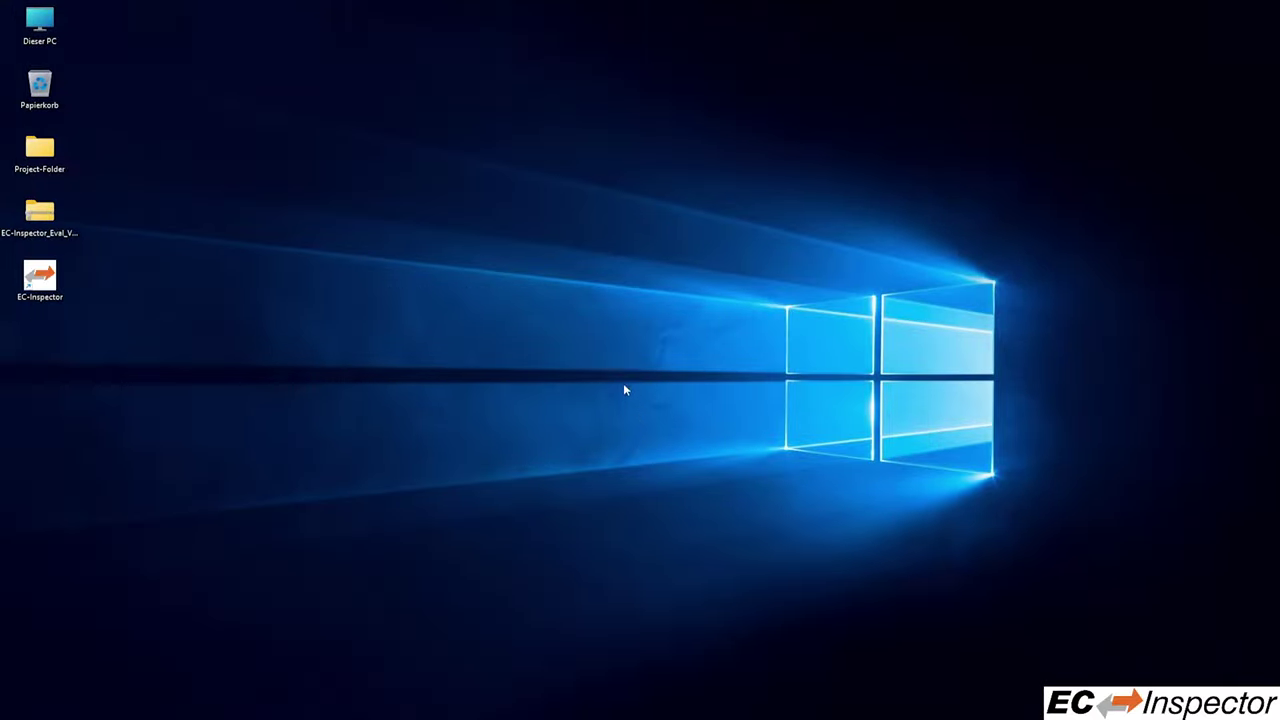